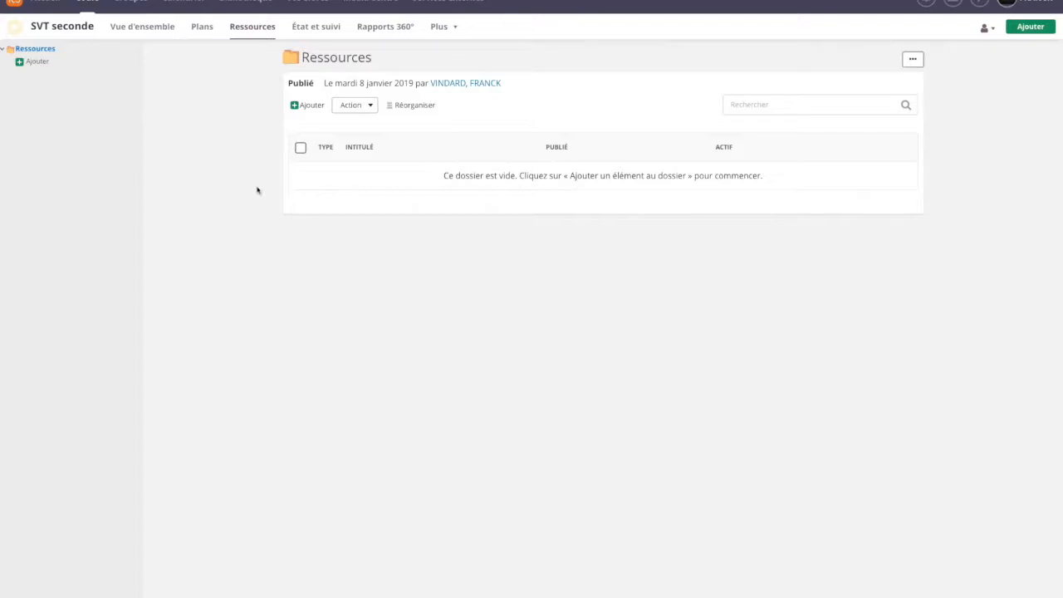
Create a folder titled "partie 1" in the course's Ressources
left_click(303, 106)
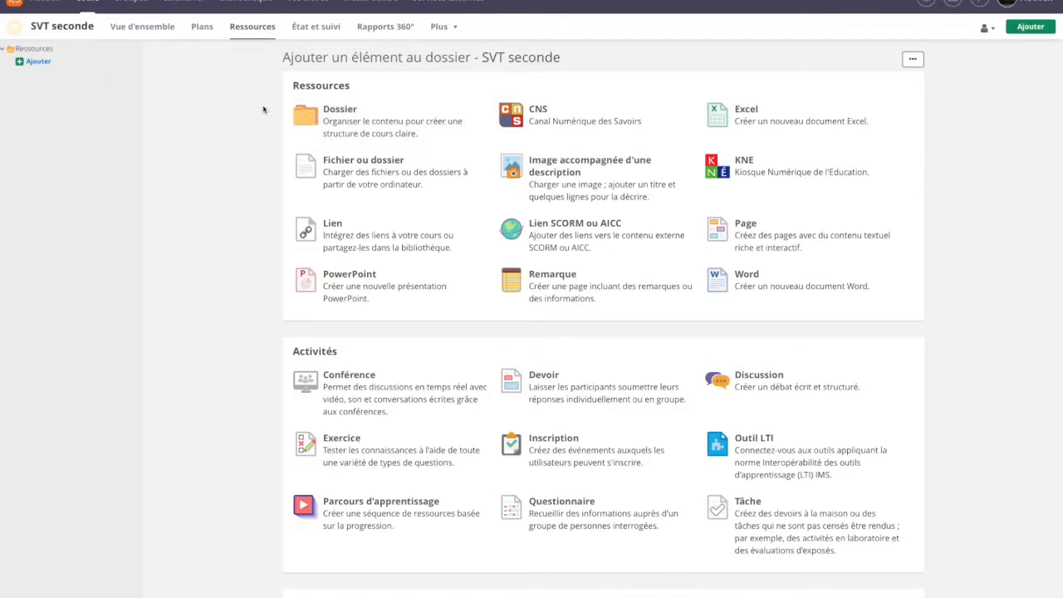
left_click(334, 112)
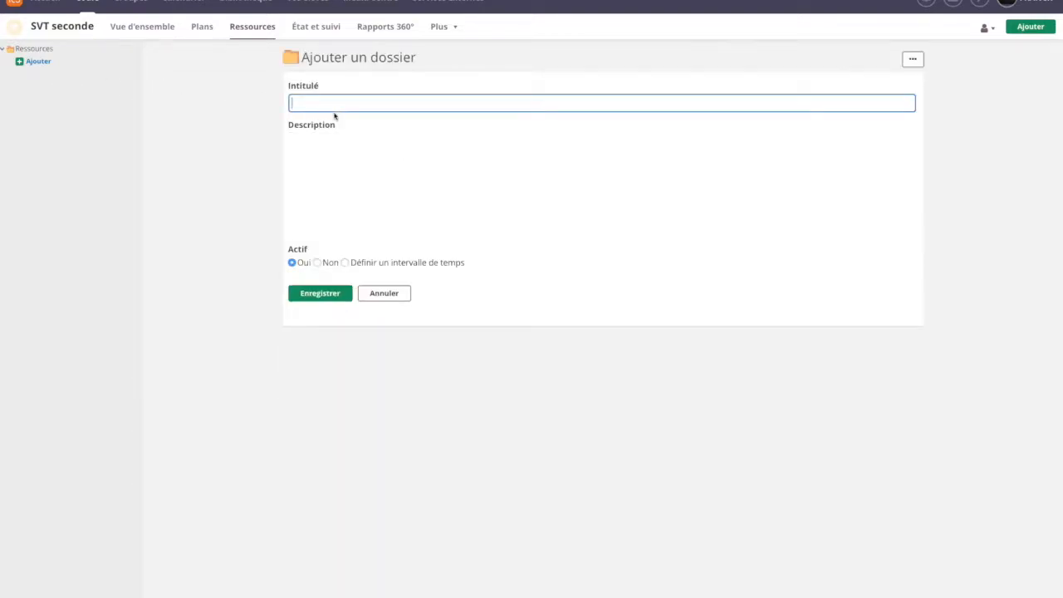
type("partie 1")
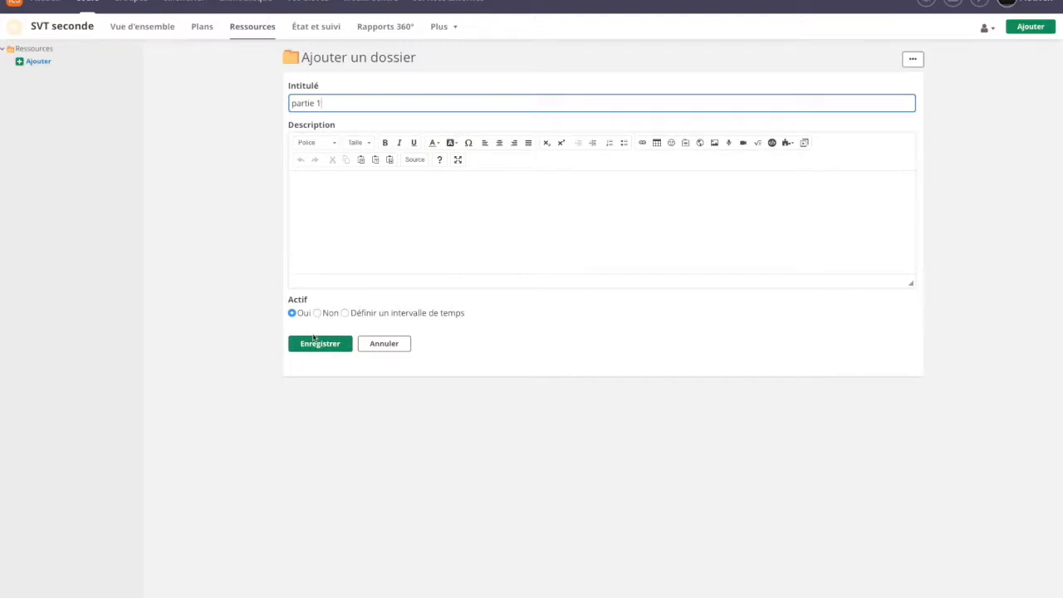
left_click(320, 343)
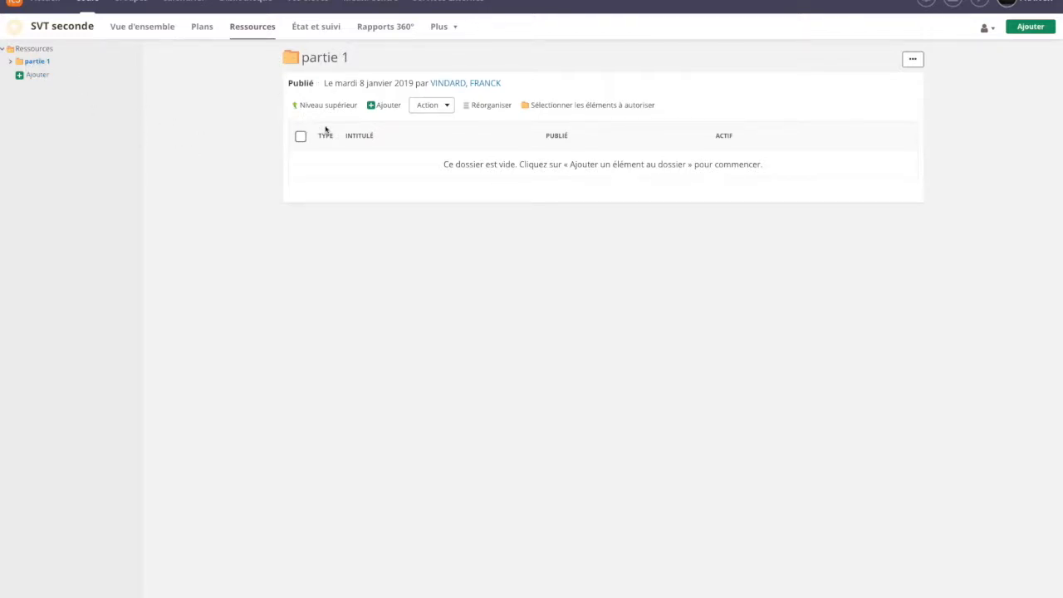
Create a second folder titled "partie 2" at the root level of Ressources
left_click(46, 52)
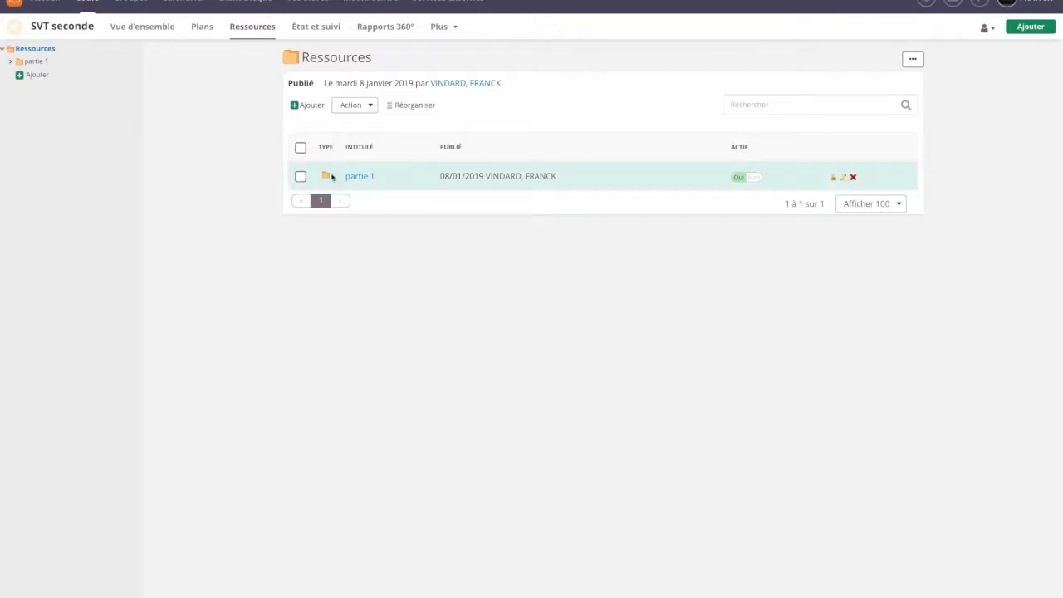
left_click(308, 106)
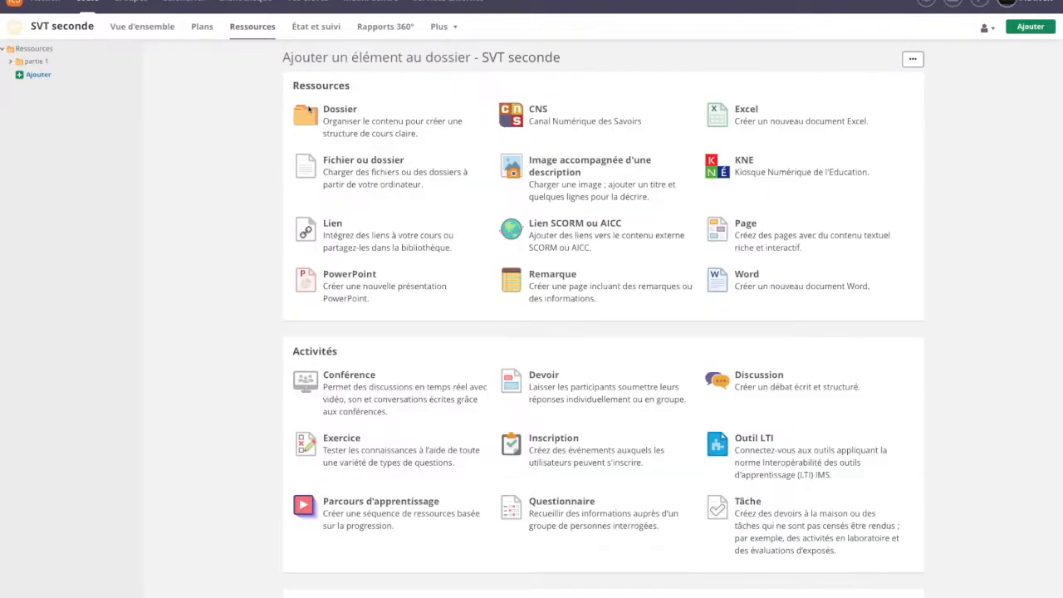
left_click(323, 110)
type("partie 2")
left_click(319, 343)
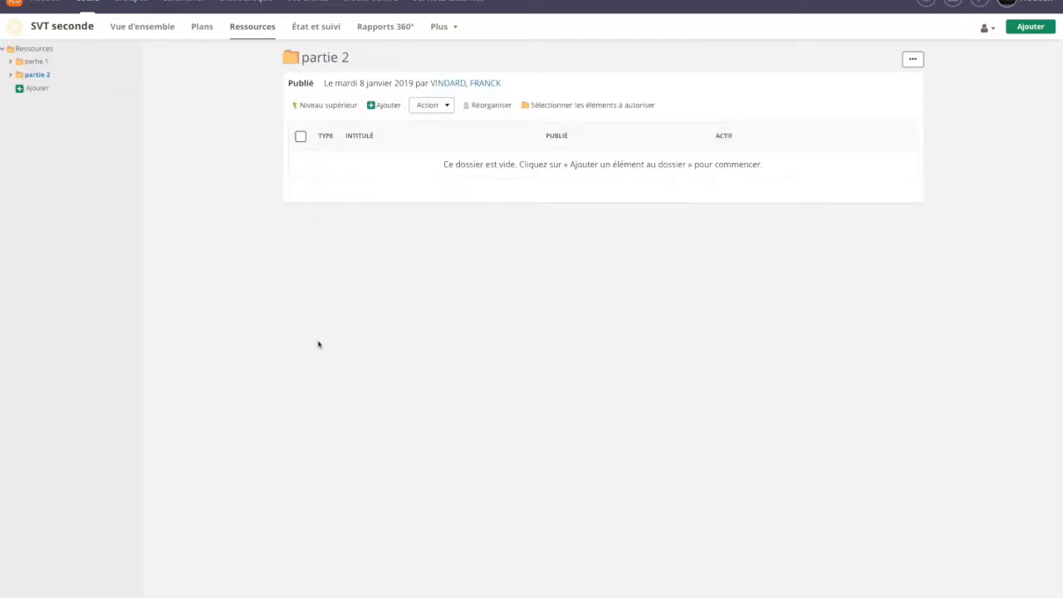
Create a subfolder titled "partie 1.1" inside the "partie 1" folder
left_click(32, 63)
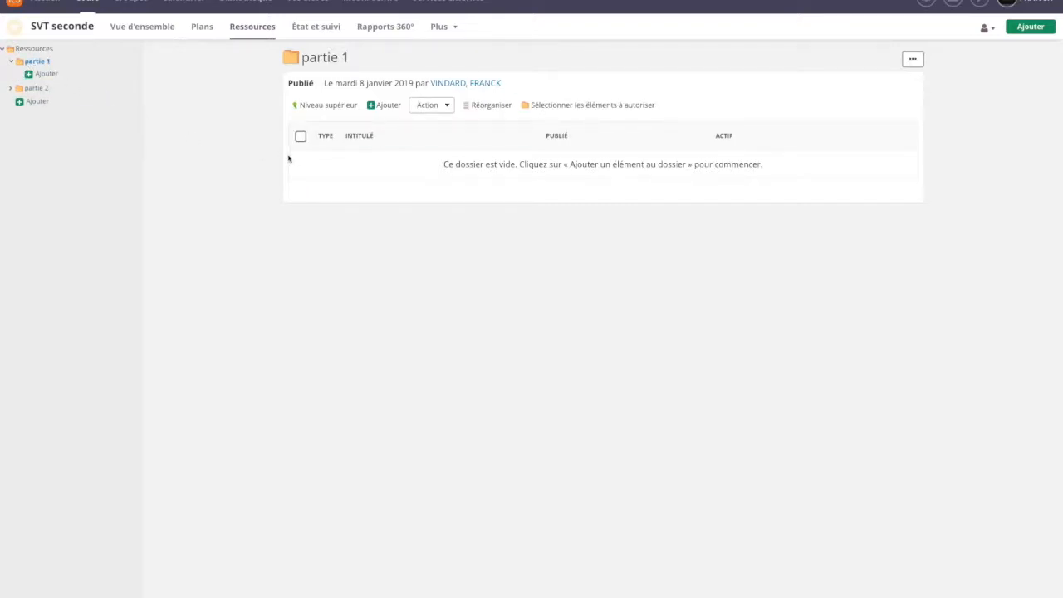
left_click(380, 107)
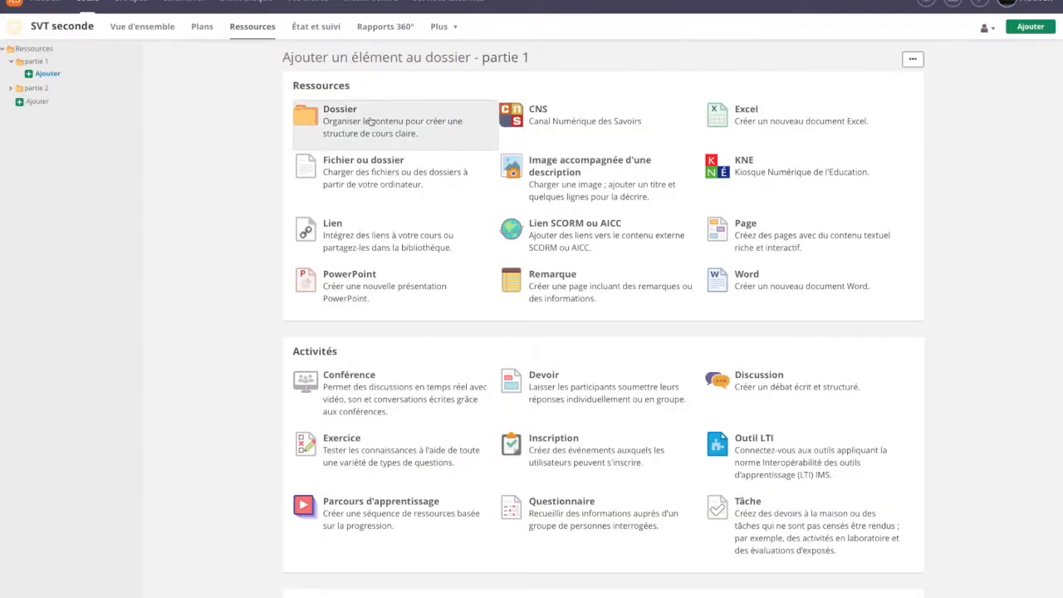
left_click(371, 121)
type("partie 1,1")
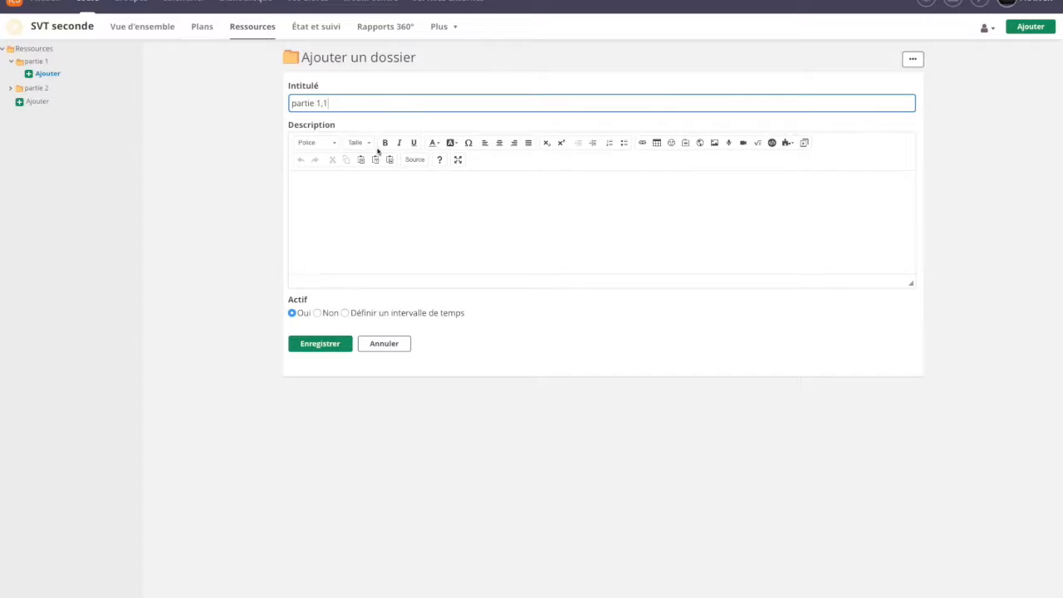
key("BackSpace")
key("BackSpace")
type(".1")
left_click(329, 344)
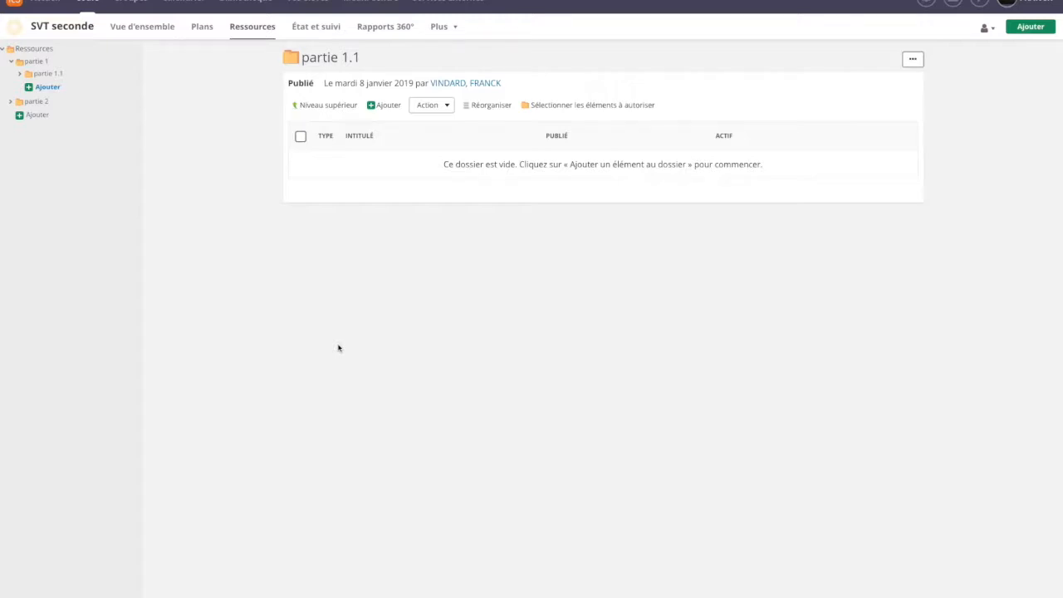
Upload the file "consigne bac.doc" from the computer into the "partie 1.1" folder and open it for viewing
left_click(46, 75)
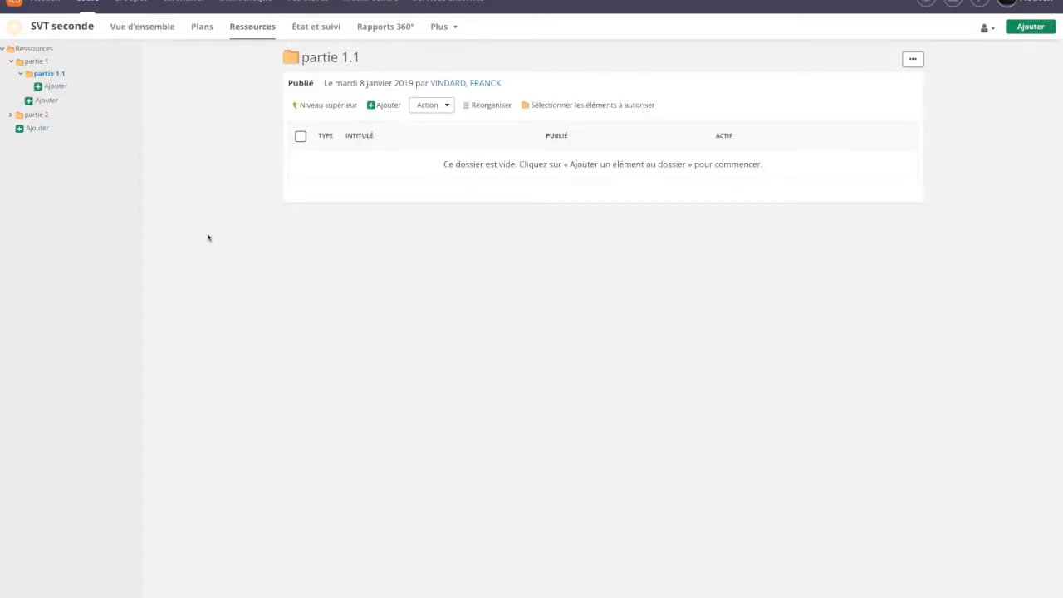
left_click(392, 107)
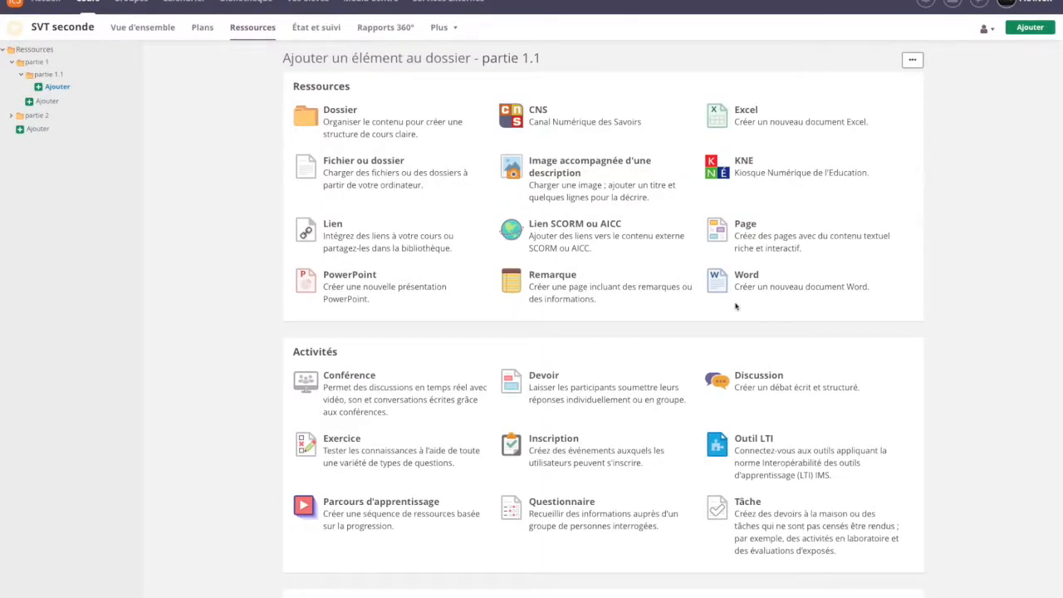
left_click(337, 176)
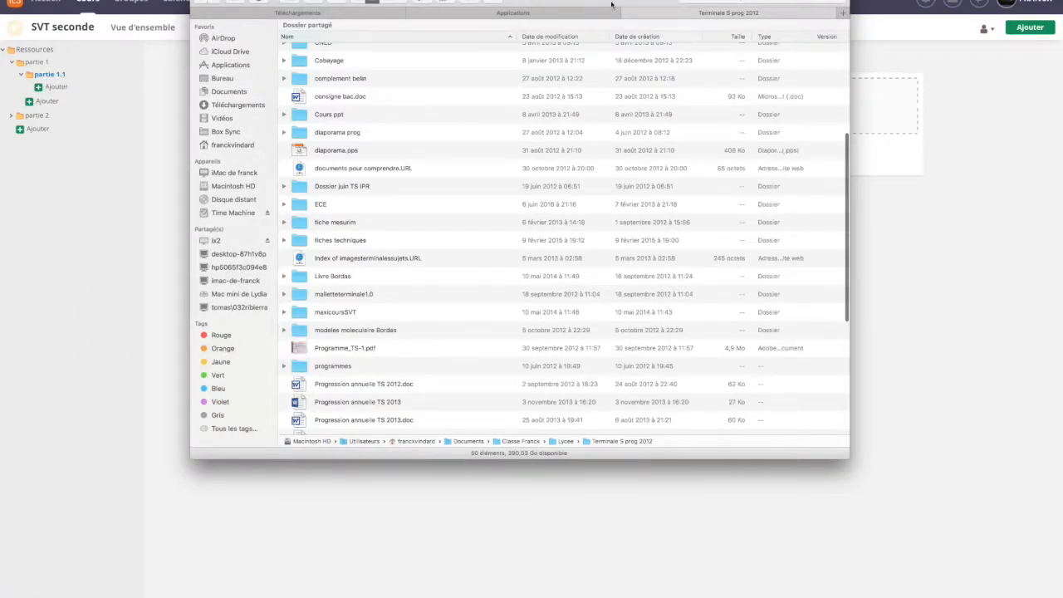
left_click_drag(598, 5, 374, 169)
left_click_drag(75, 267, 456, 111)
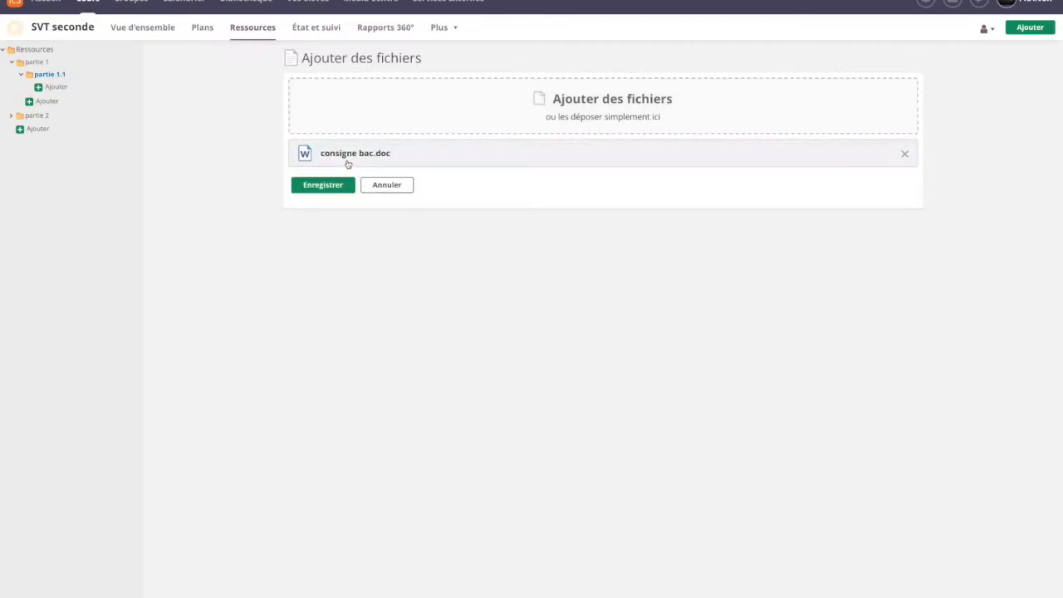
left_click(327, 186)
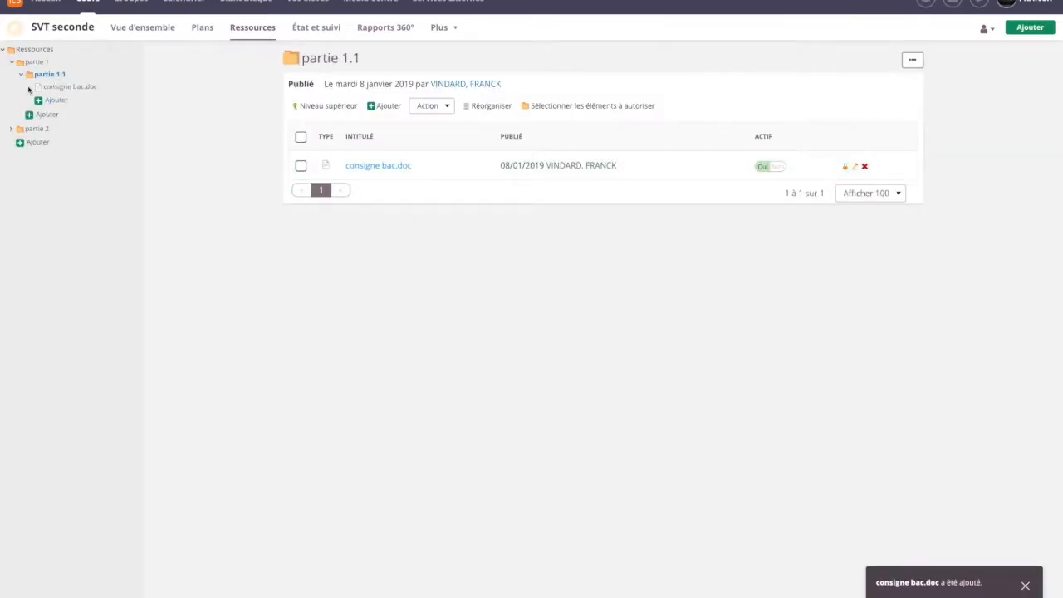
left_click(62, 87)
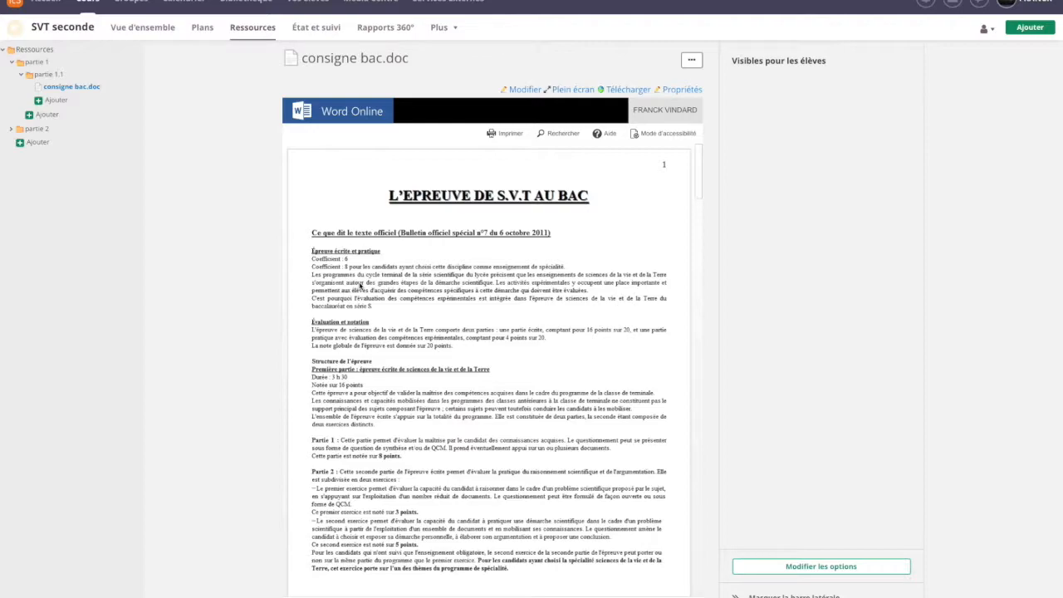
Create a page in "partie 1.1" with a rich content block titled "document 1" containing "texte 1"
left_click(52, 101)
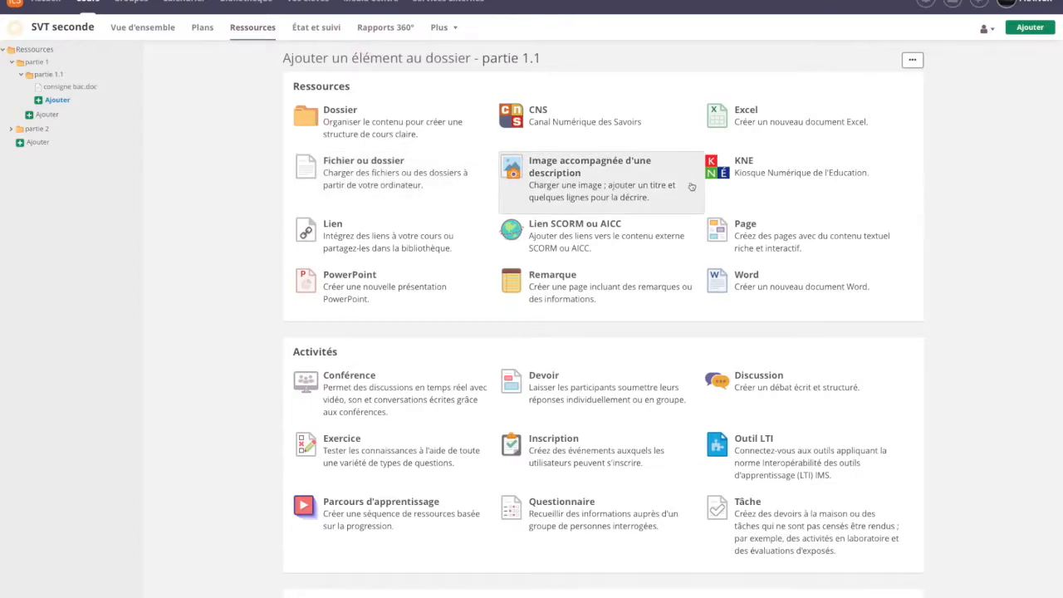
left_click(725, 238)
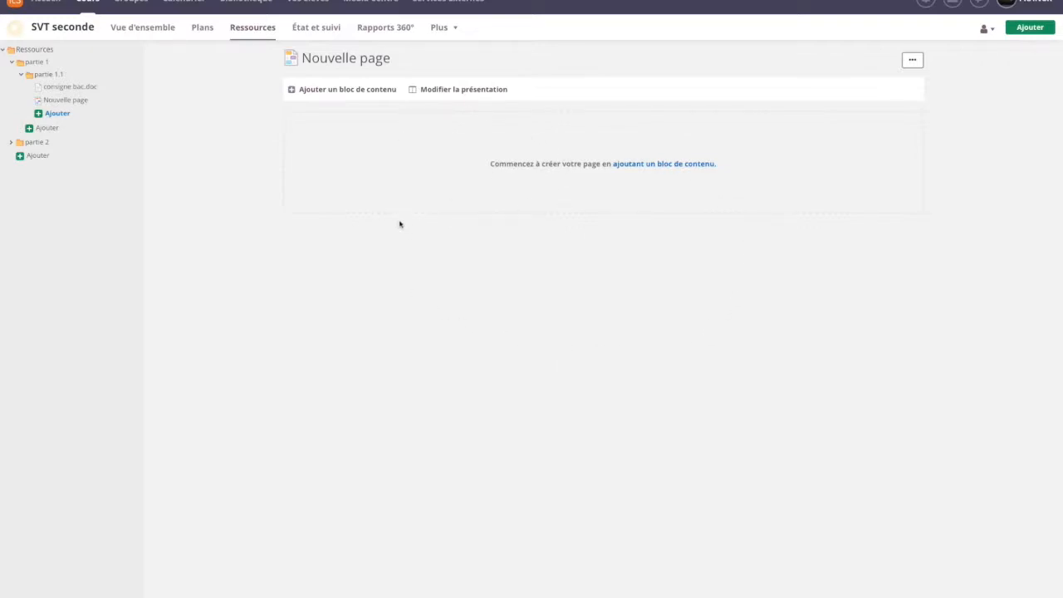
left_click(331, 93)
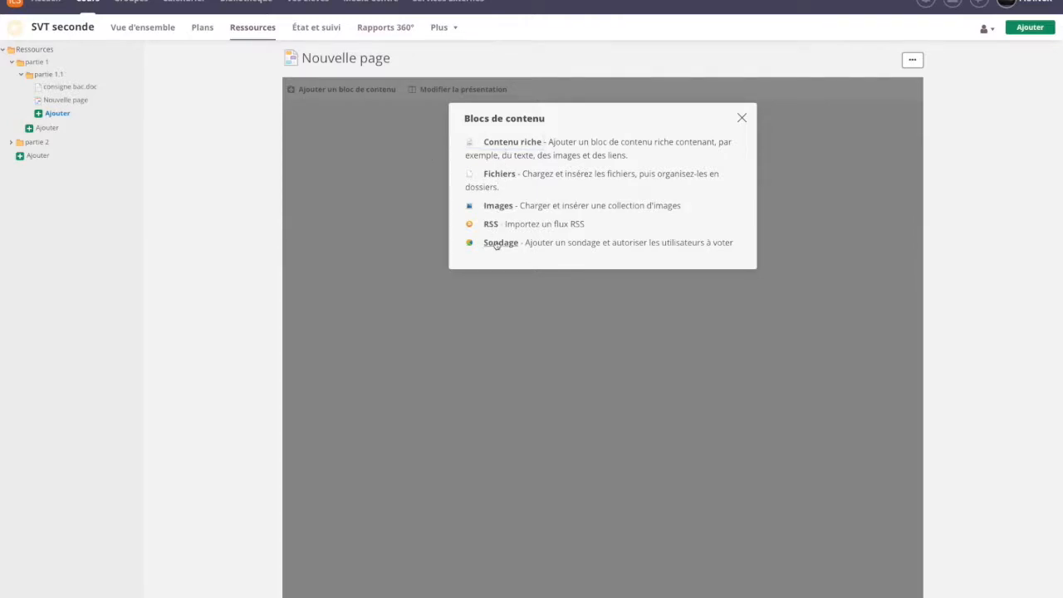
left_click(505, 145)
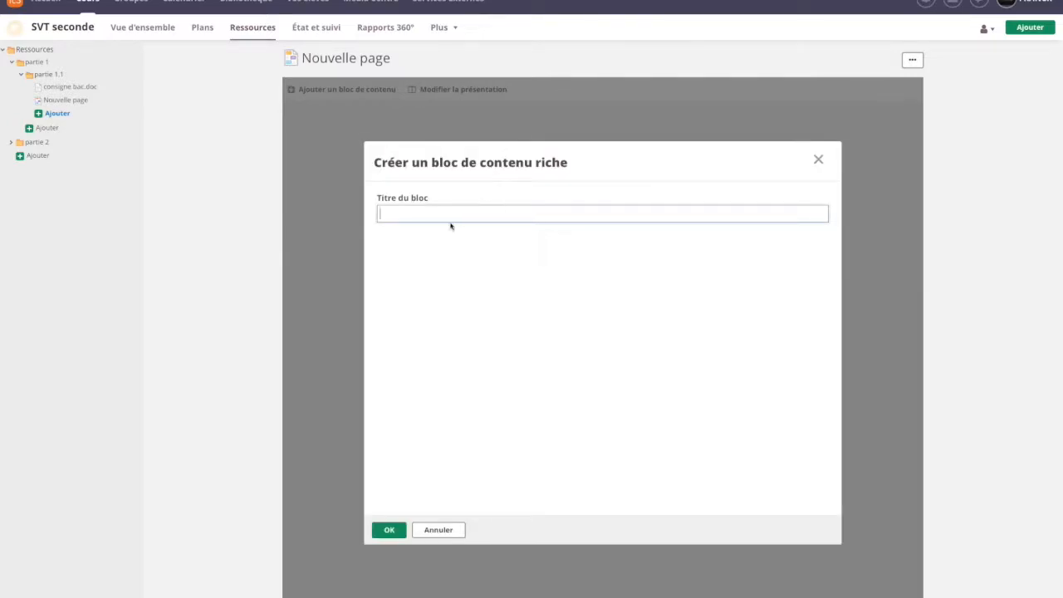
left_click(435, 216)
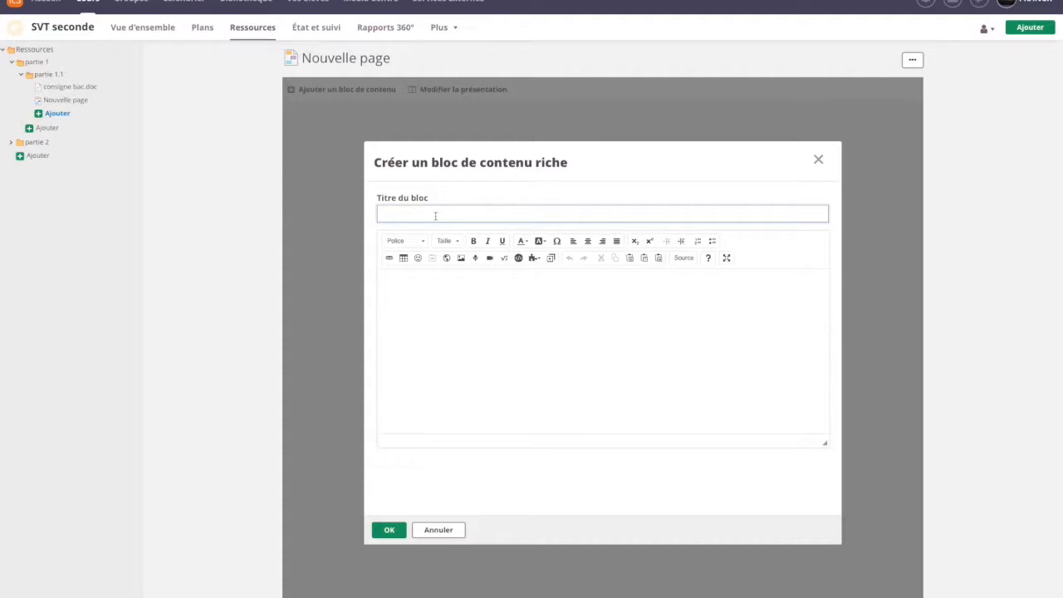
type("document 1")
left_click(441, 325)
type("tex")
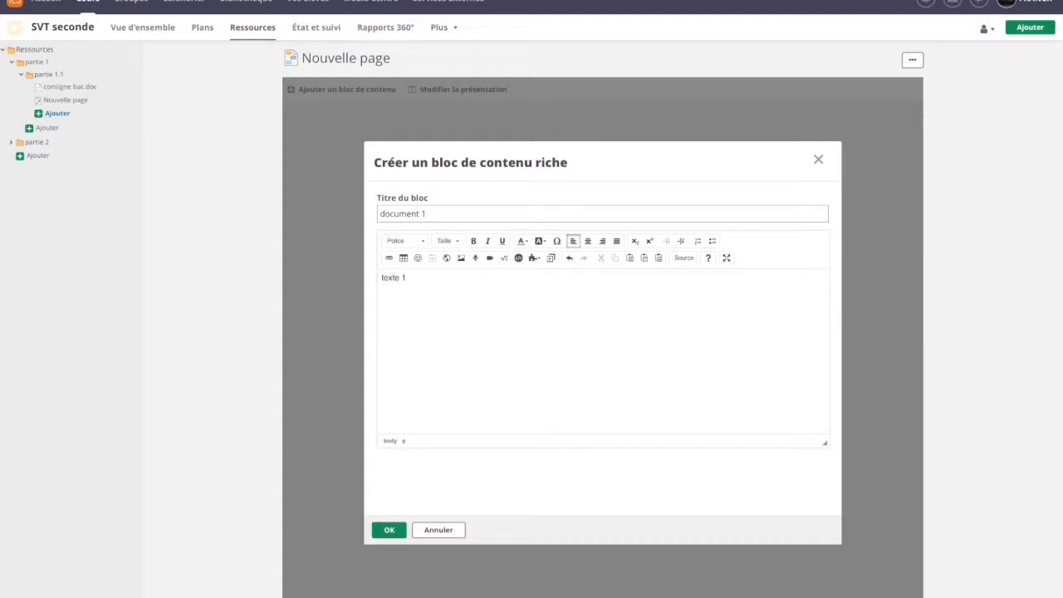
left_click(388, 529)
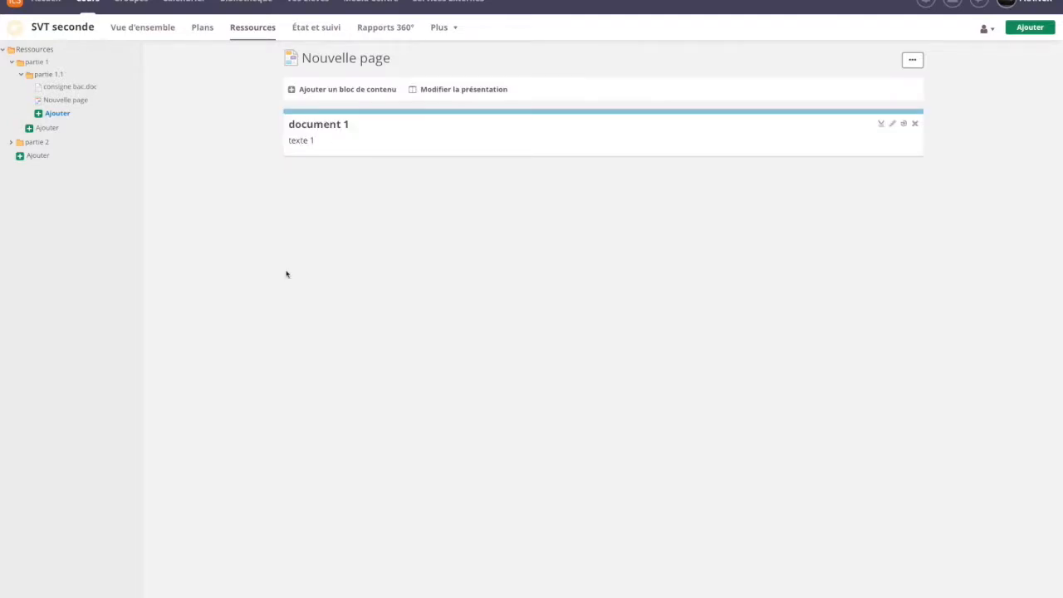
Change the page's layout to two columns (Deux colonnes)
left_click(451, 92)
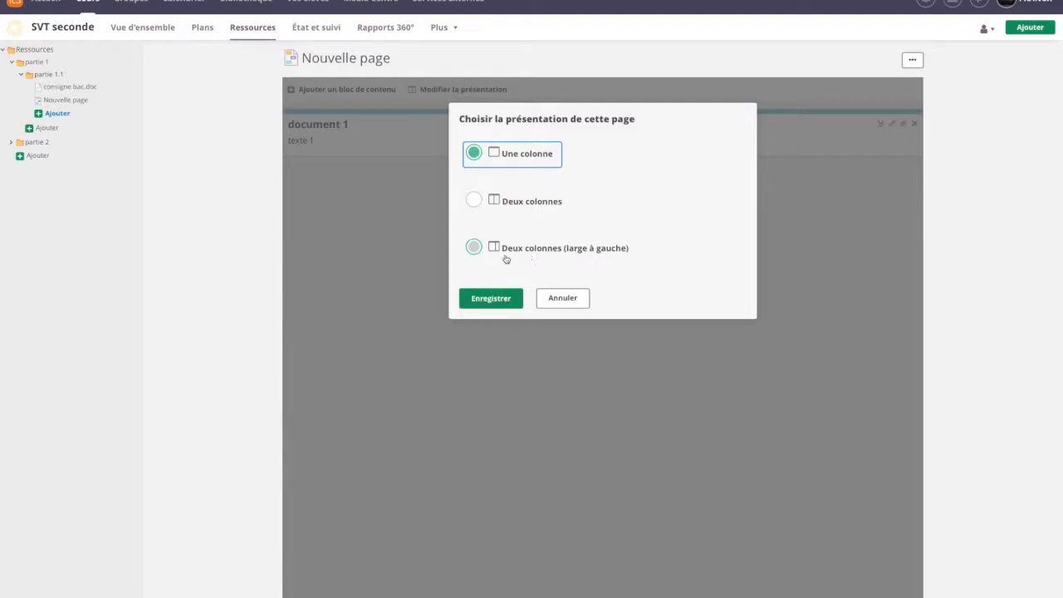
left_click(473, 201)
left_click(488, 301)
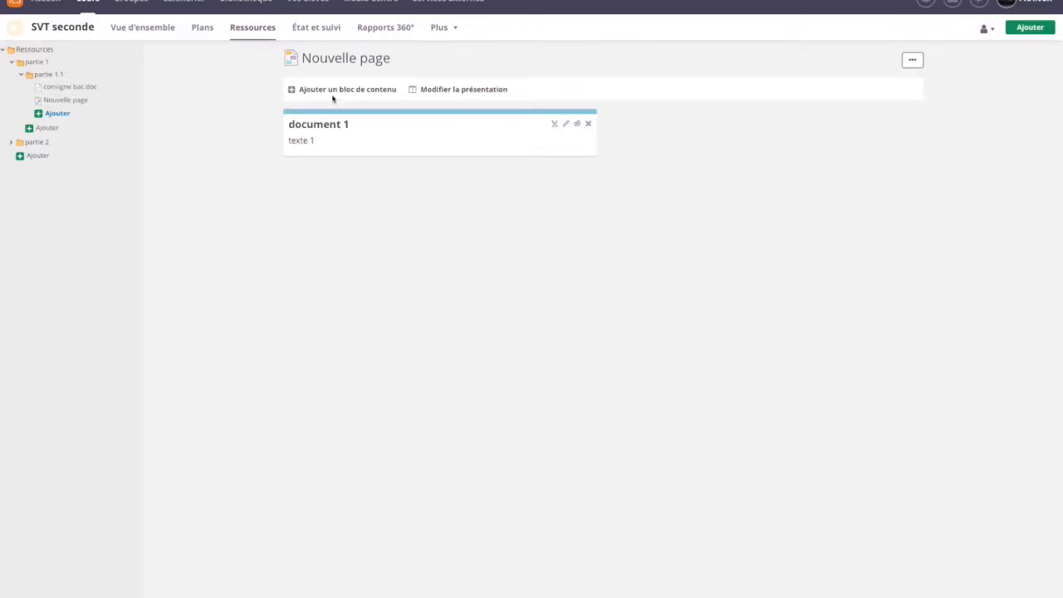
Add another rich content block titled "document 1" containing "texte", and move the "texte 1" block into the page's second column
left_click(331, 91)
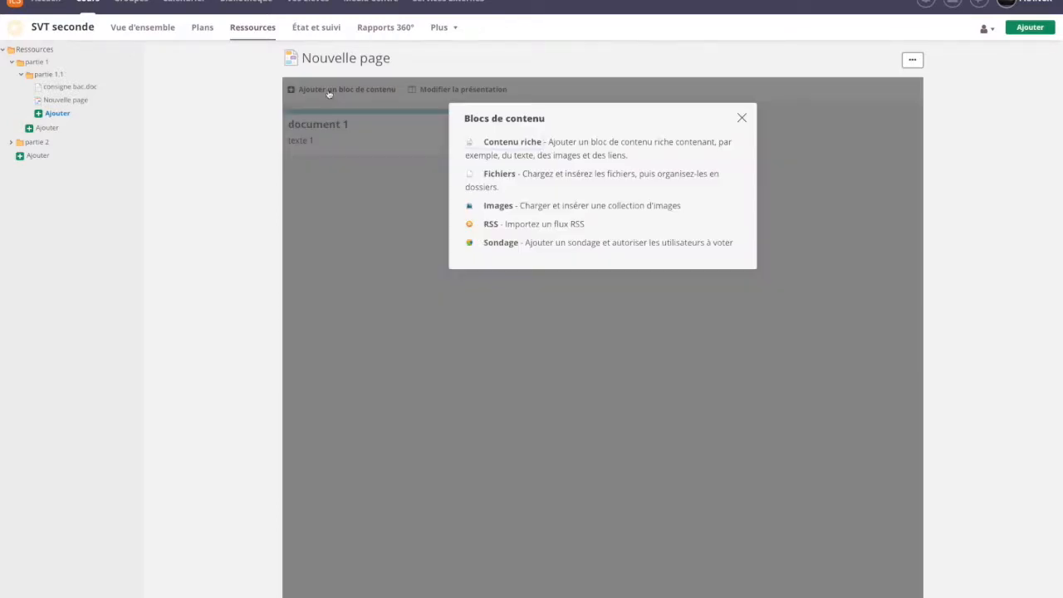
left_click(496, 147)
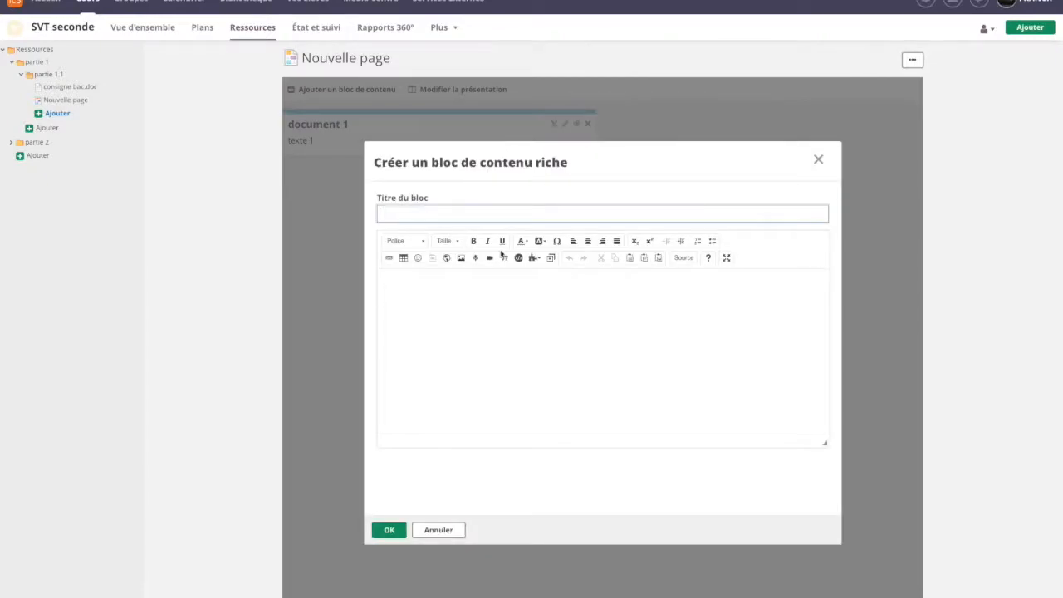
type("documents 1")
left_click(510, 283)
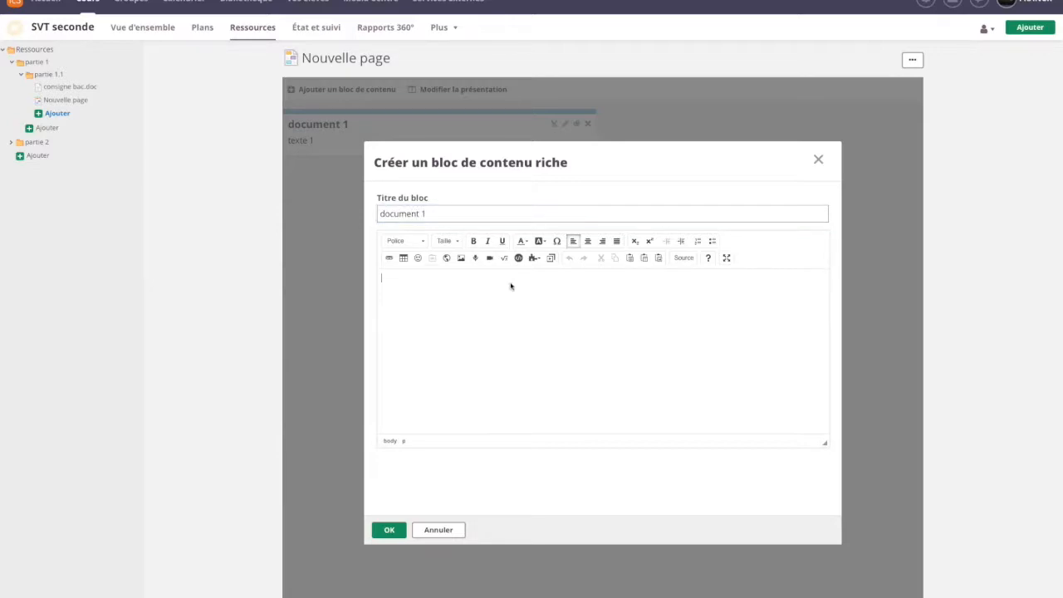
type("texte")
left_click(390, 529)
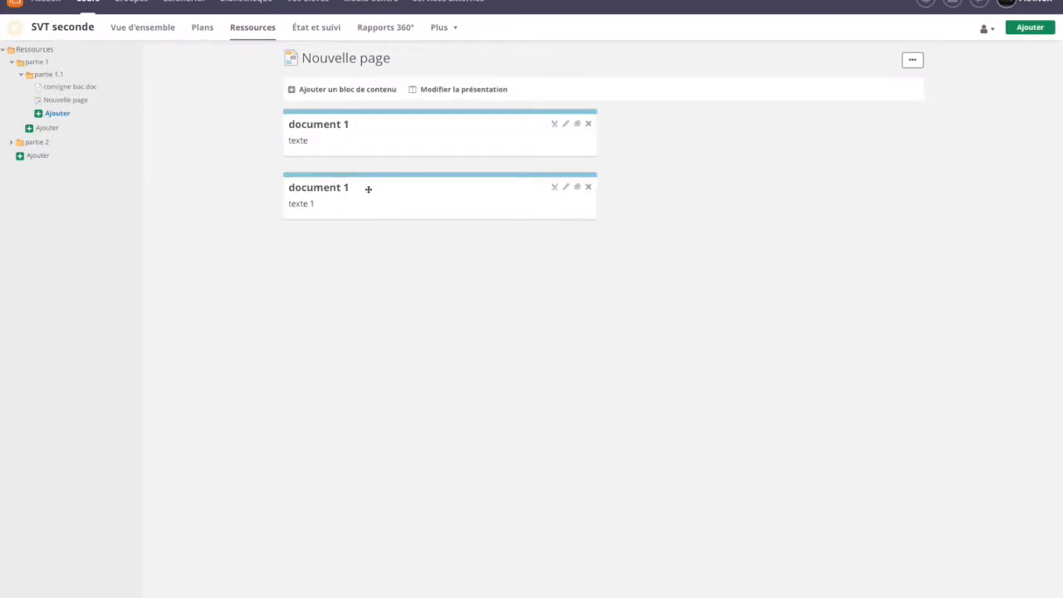
left_click_drag(363, 178, 669, 116)
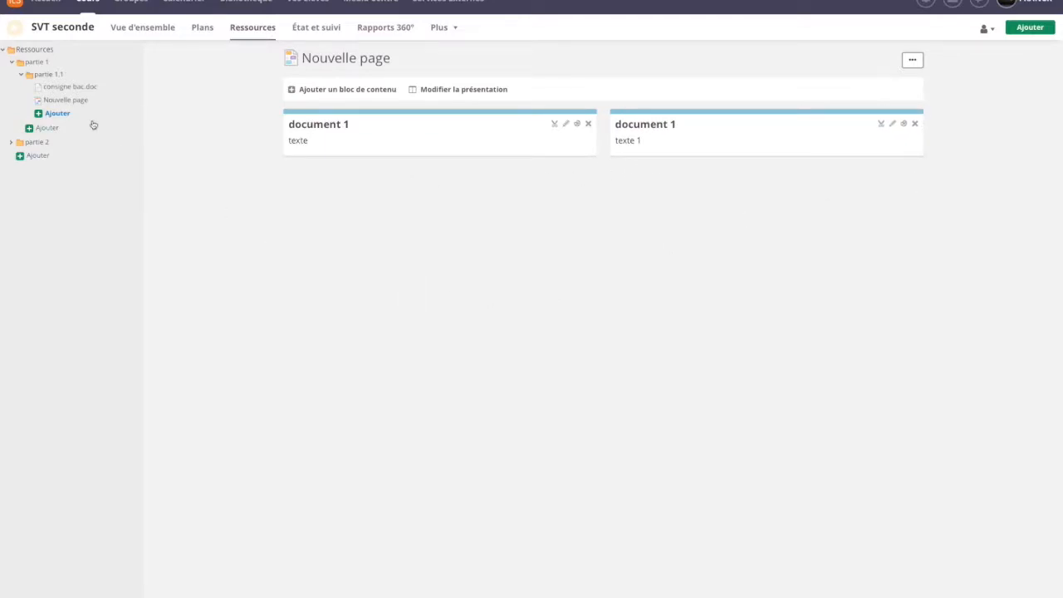
Rename the page as "ressource 1"
left_click(368, 57)
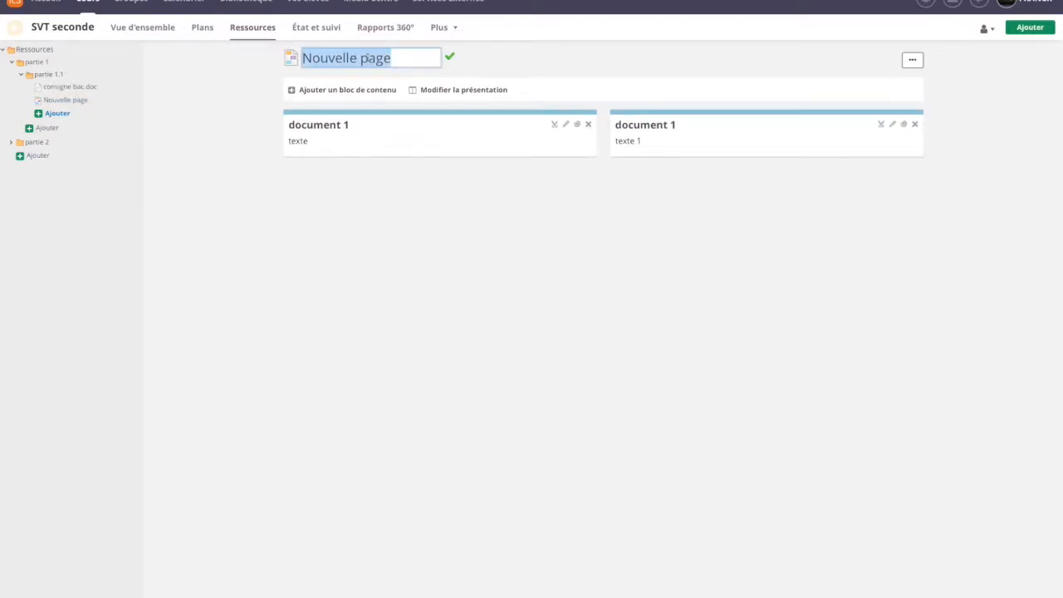
type("re")
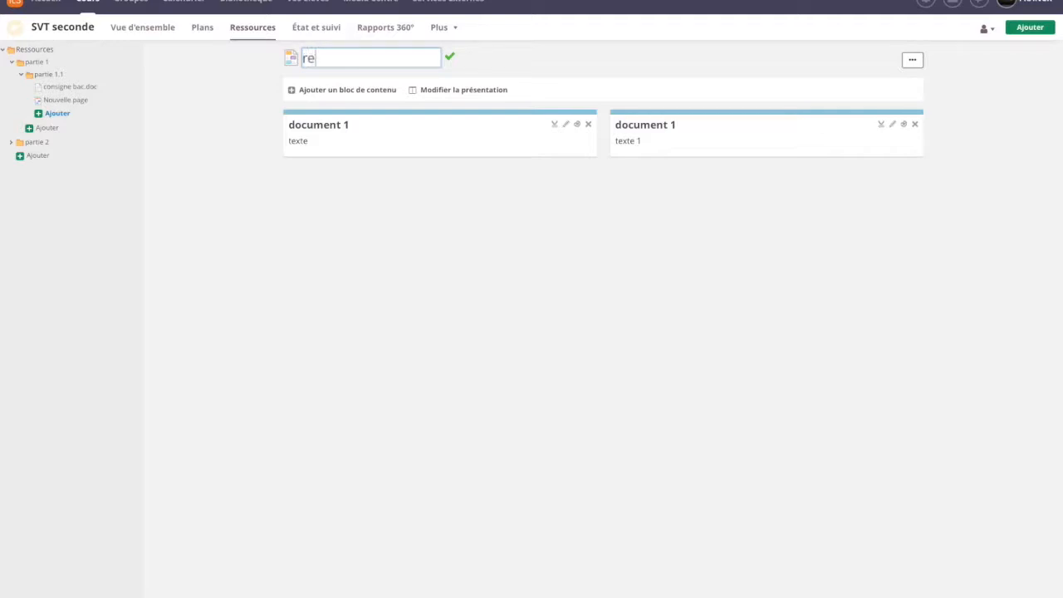
type("ssource 1")
key("Return")
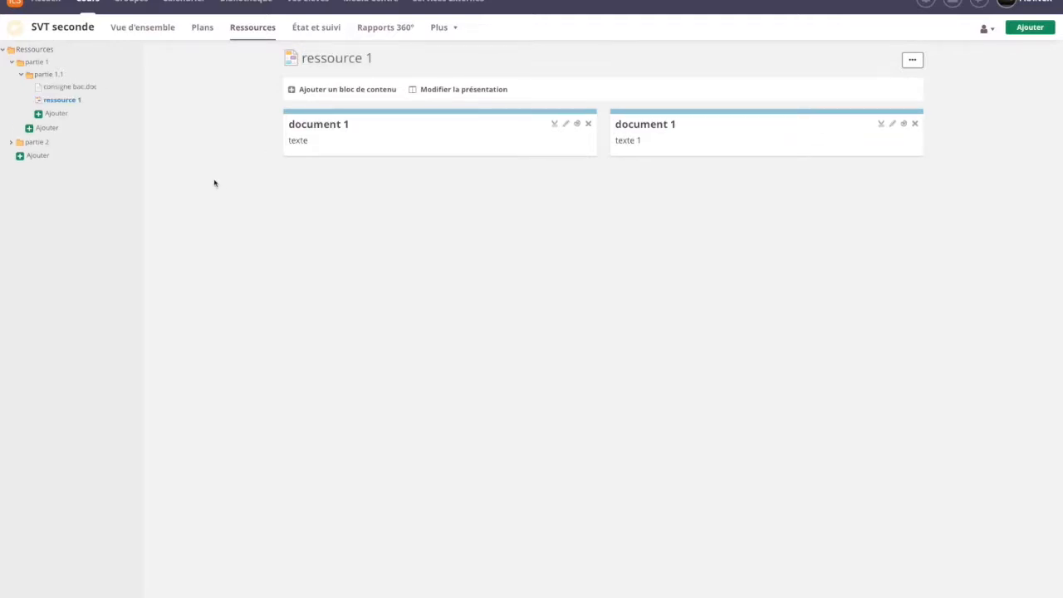
Start a Remarque in "partie 1.1" titled "ressource 2", with the text lines "texte" and "lien hypertexte"
left_click(58, 112)
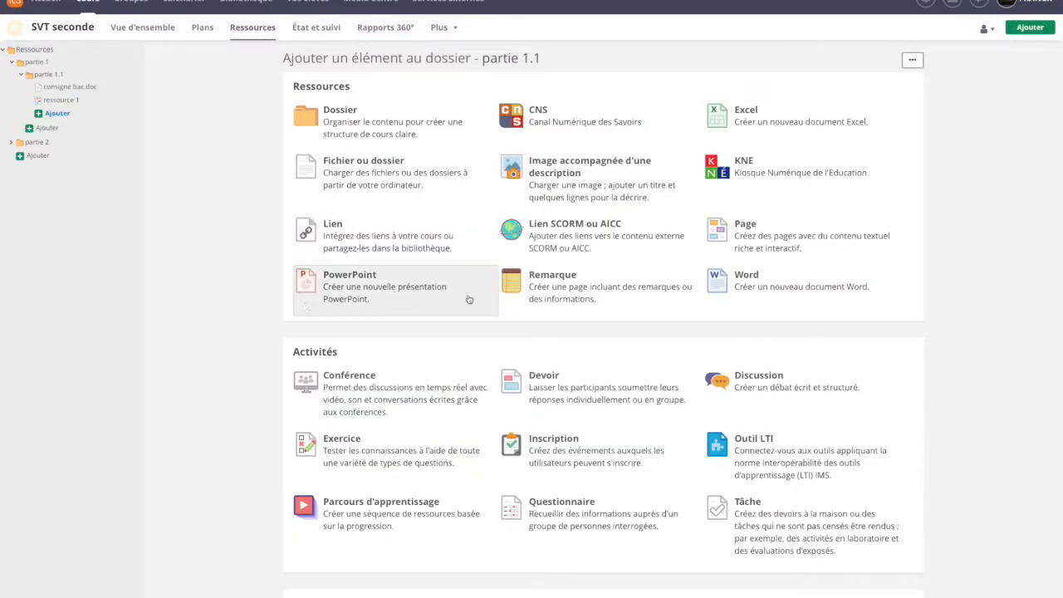
left_click(536, 288)
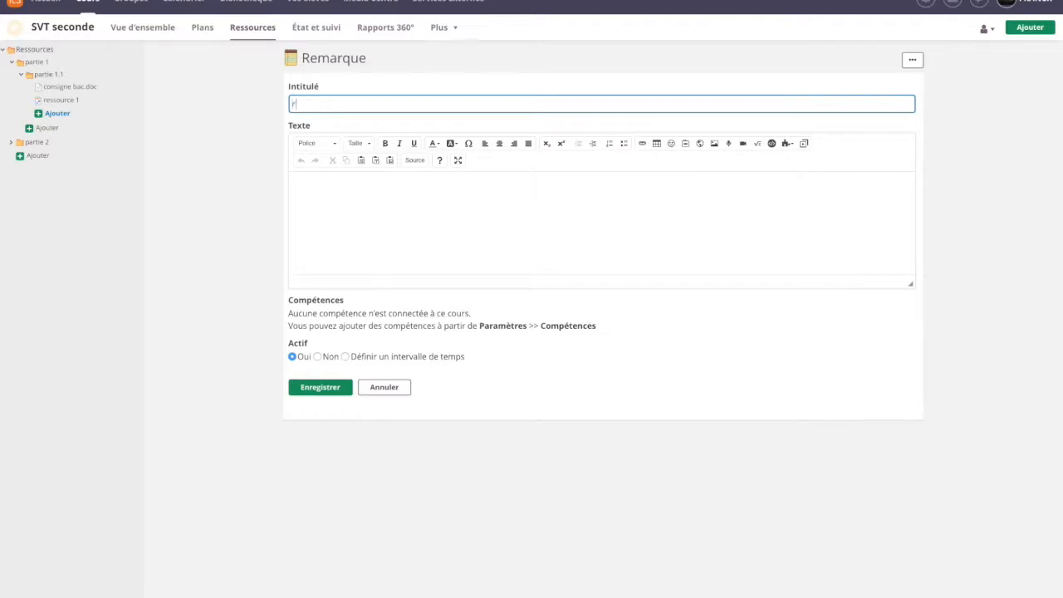
type("ressource 2")
left_click(315, 193)
type("texte")
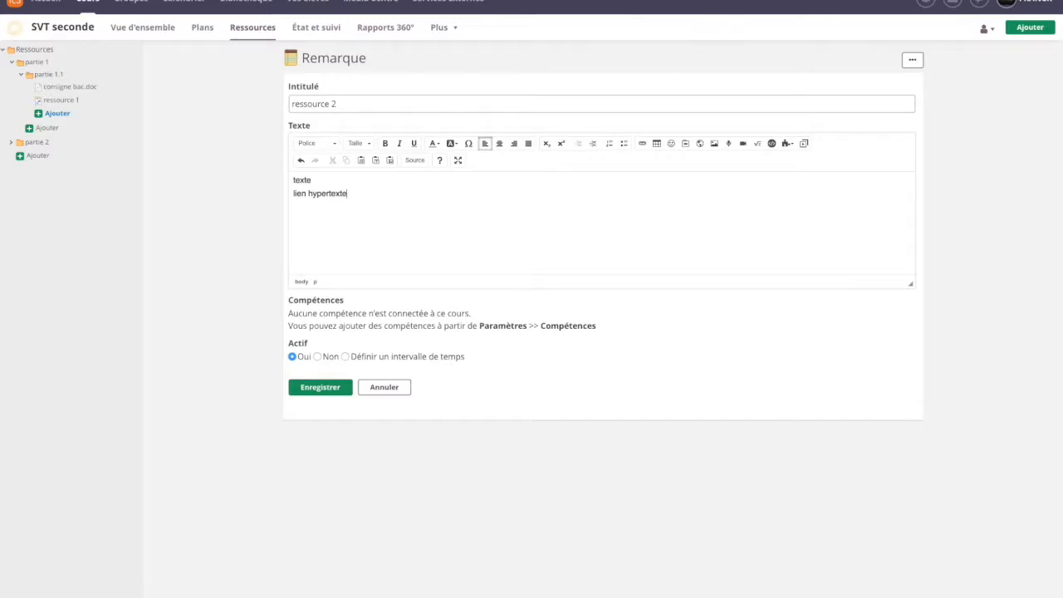
Search Google for "eduscol", open the Éduscol portal's home page to get its address, and return to the Remarque form
key("super+l")
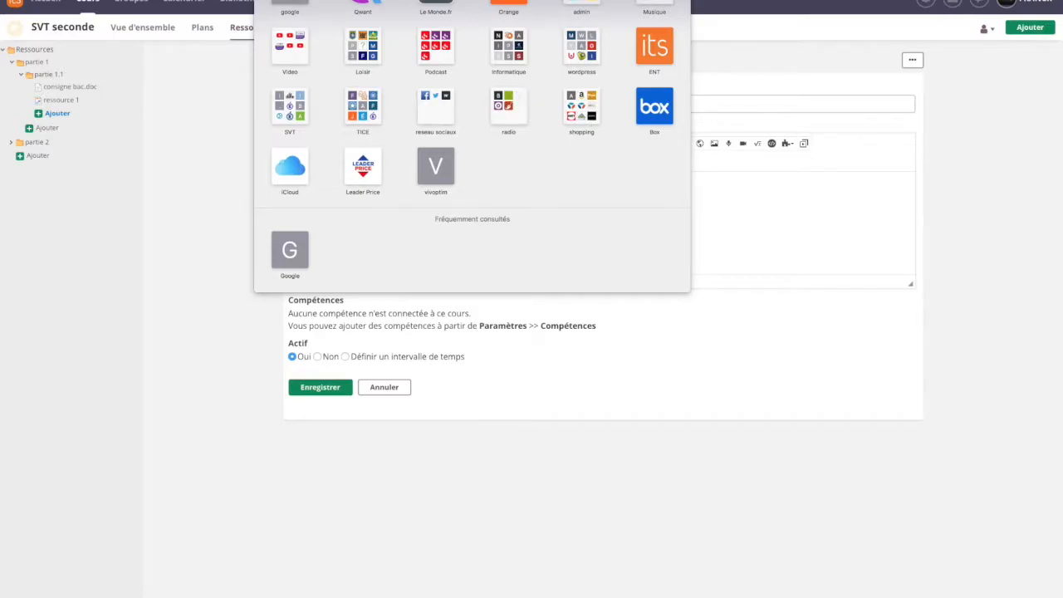
left_click(290, 3)
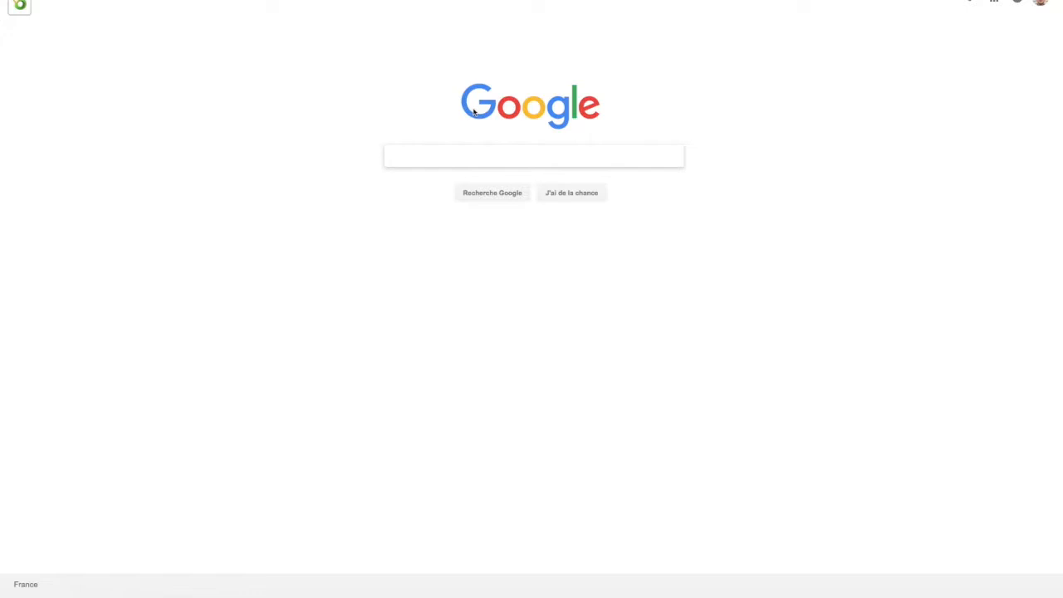
type("eduscol")
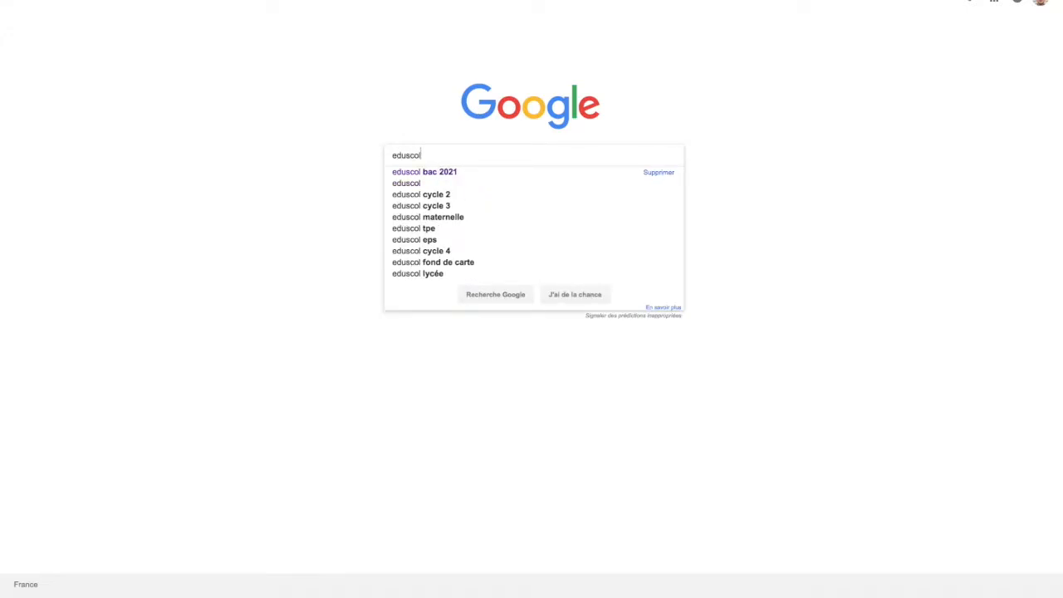
key("Return")
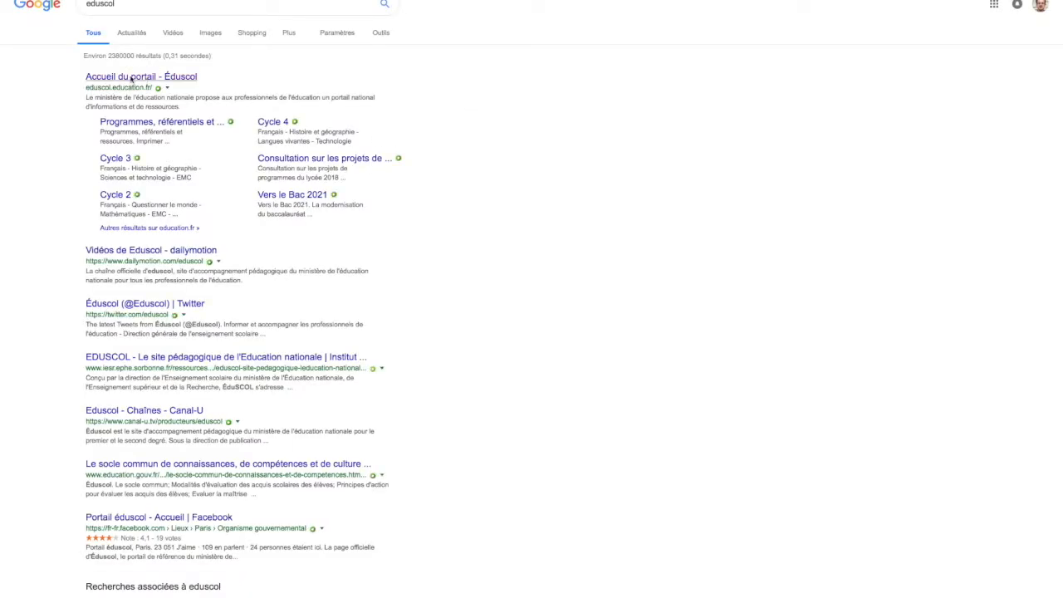
left_click(135, 76)
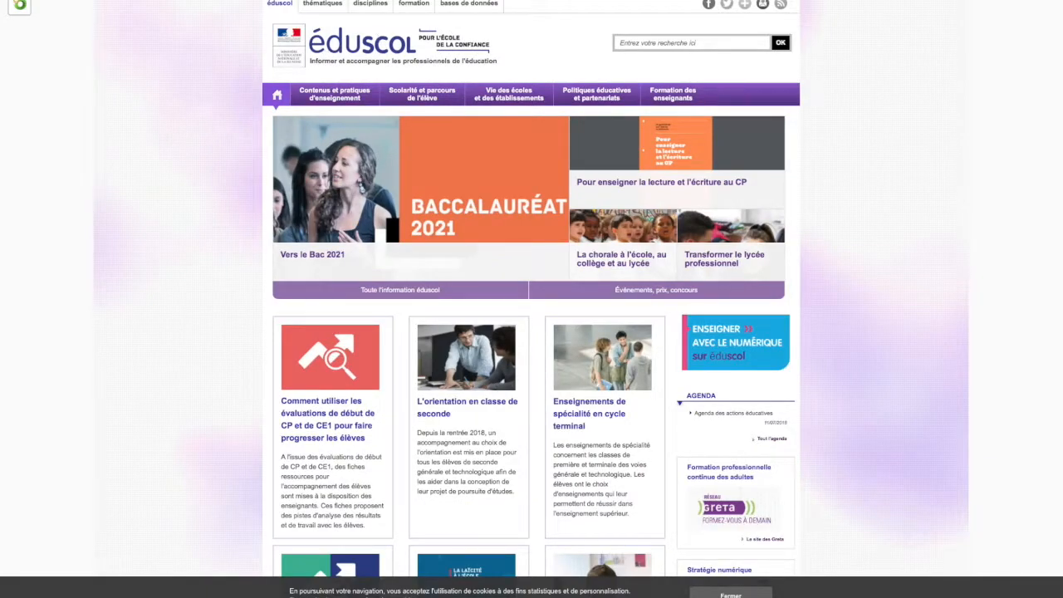
key("super+l")
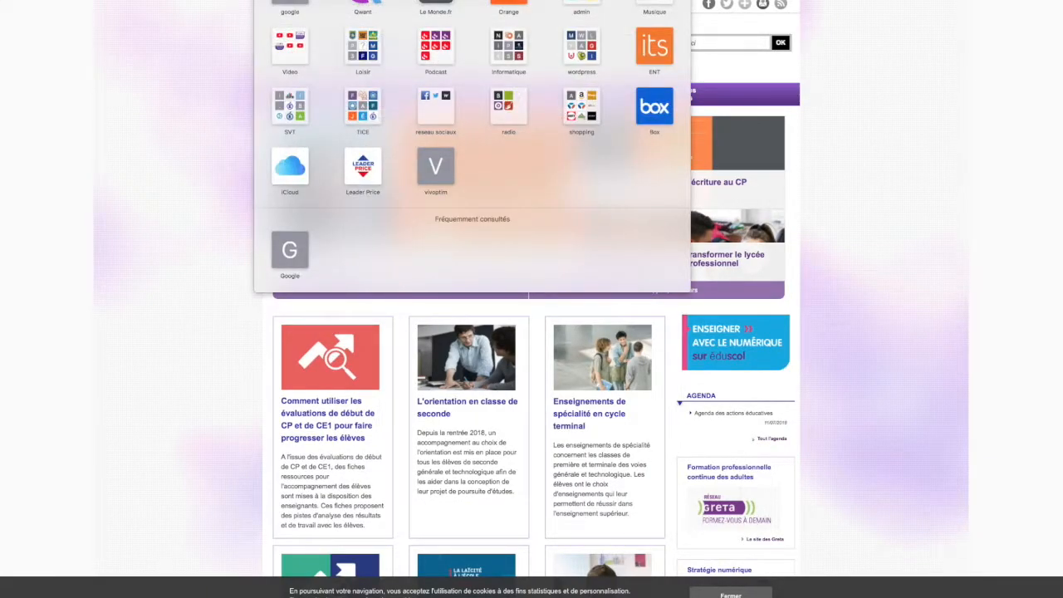
left_click(194, 50)
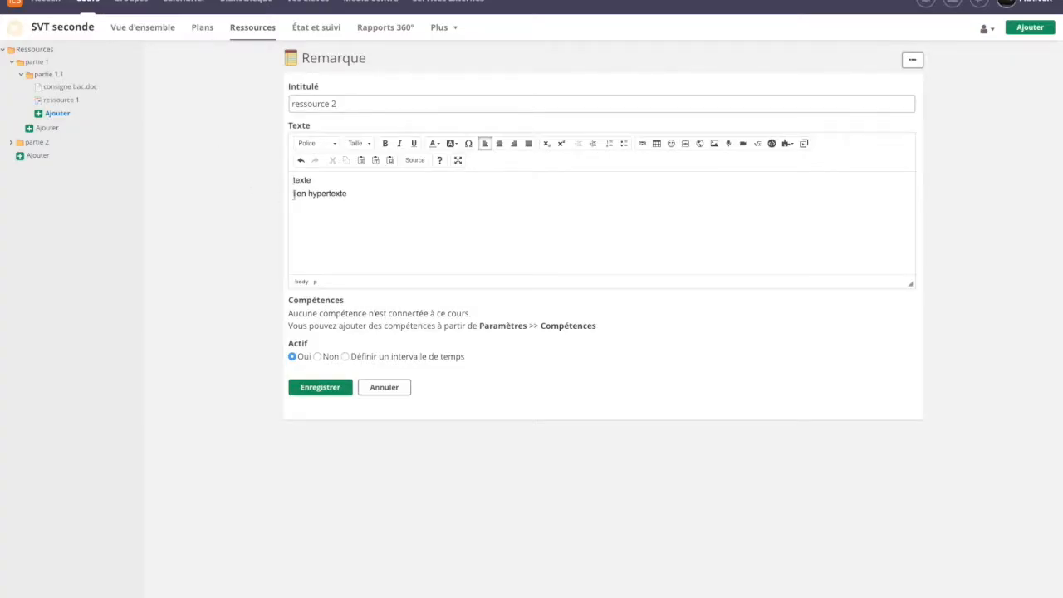
left_click_drag(350, 193, 292, 193)
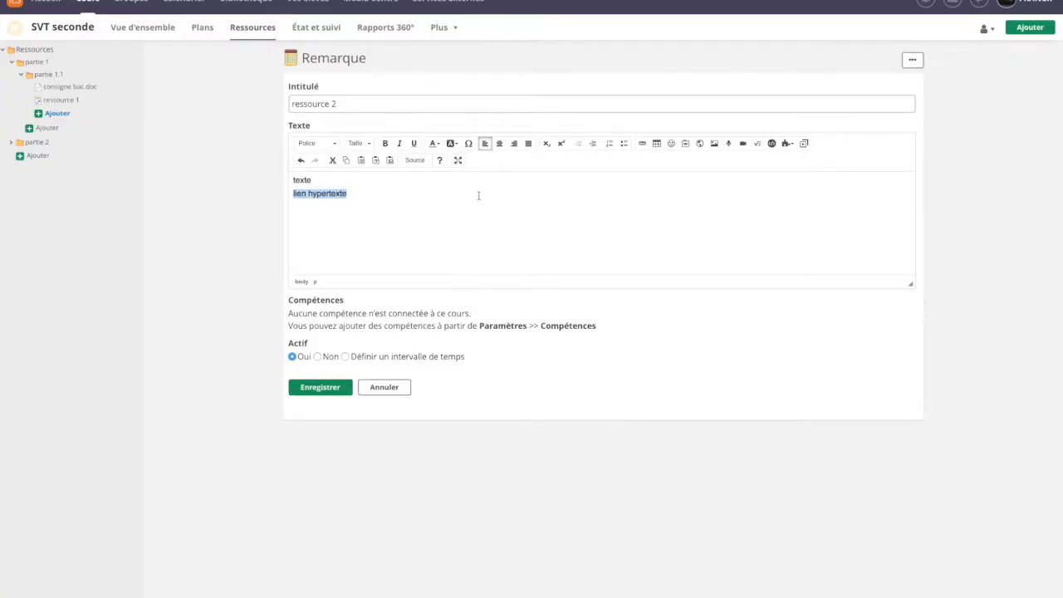
left_click(642, 144)
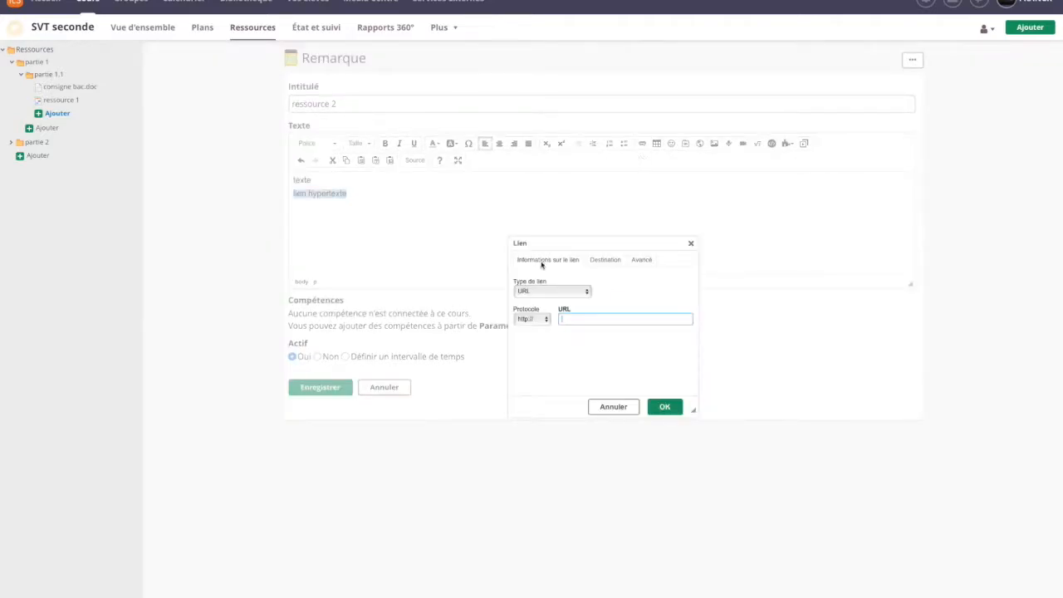
type("eduscol.education.fr")
left_click(664, 407)
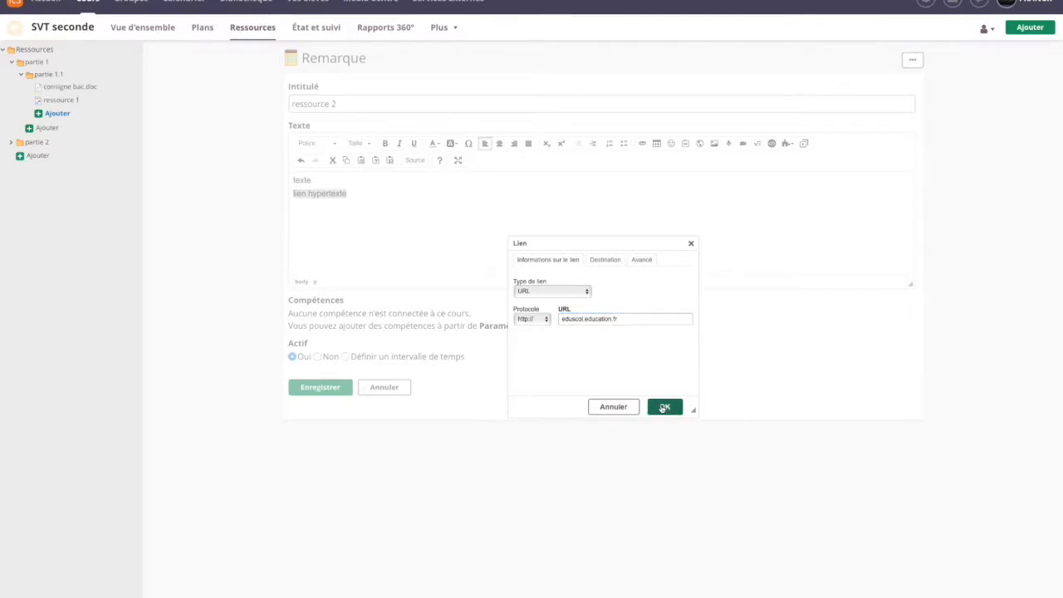
Upload numérisation0006.jpg from Seconde prog 2010 alias > Theme 1 > 1 vie sur terre and insert it on a new line below the link
left_click(353, 196)
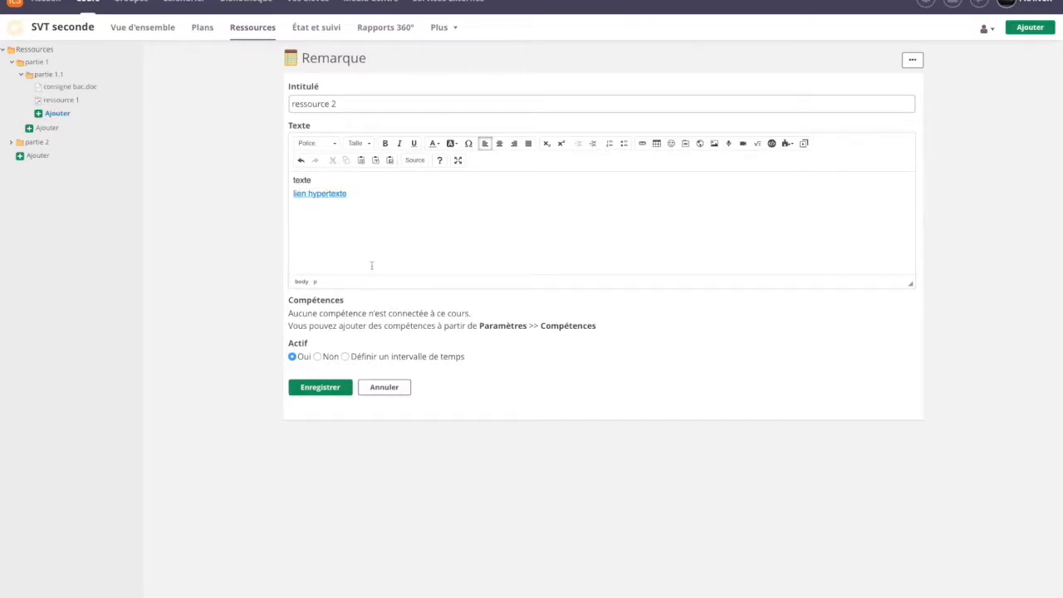
key("Return")
left_click(714, 145)
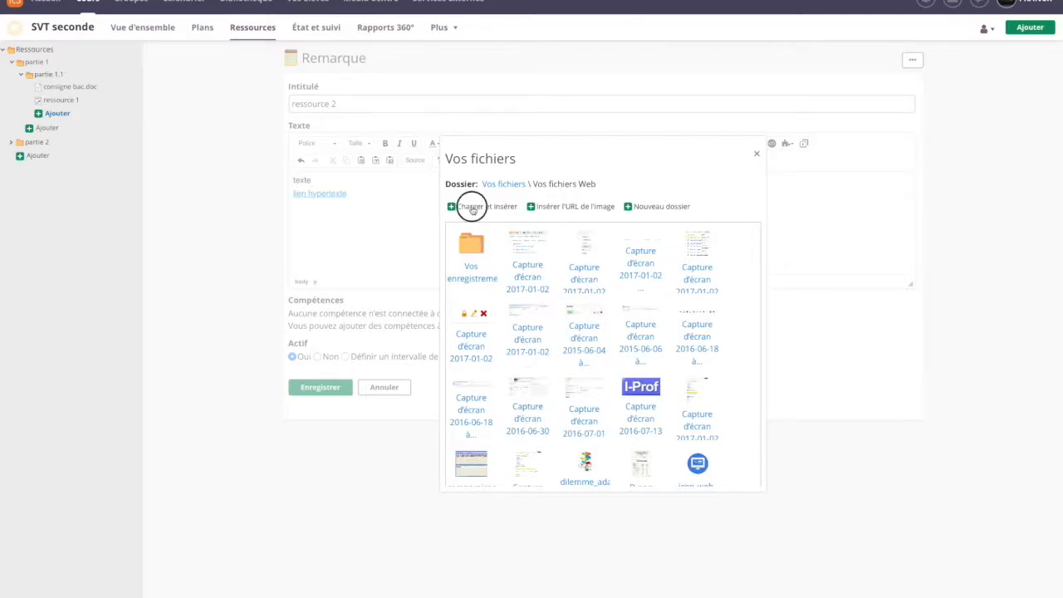
left_click(472, 208)
left_click(474, 204)
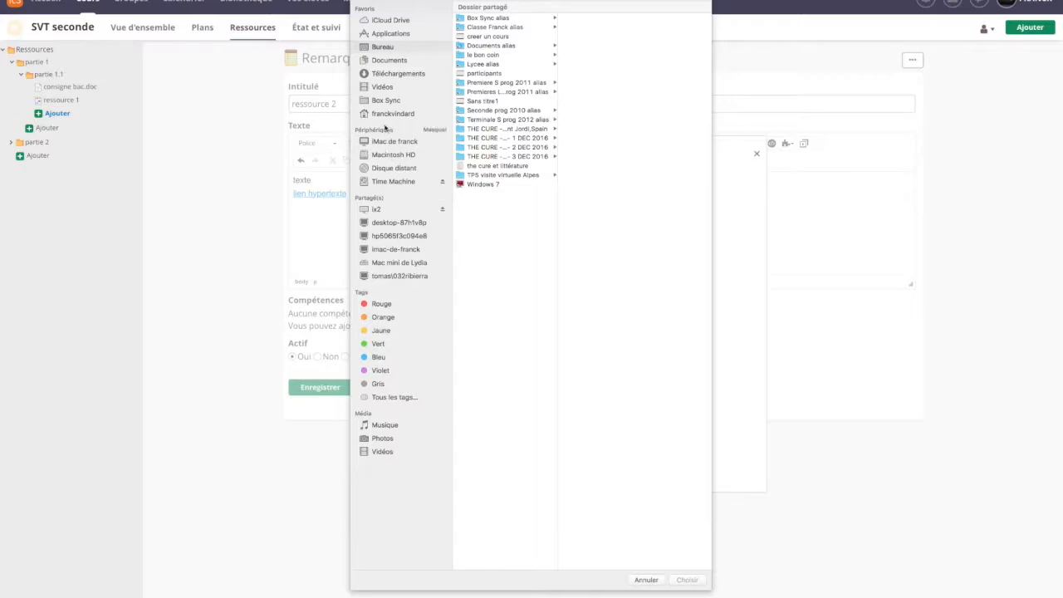
left_click(479, 110)
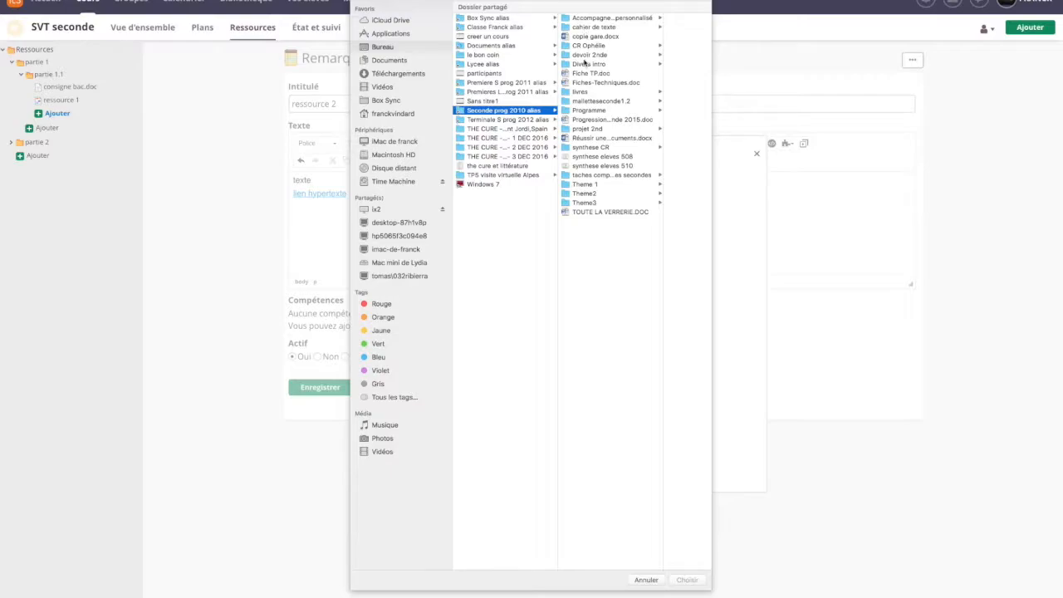
left_click(589, 185)
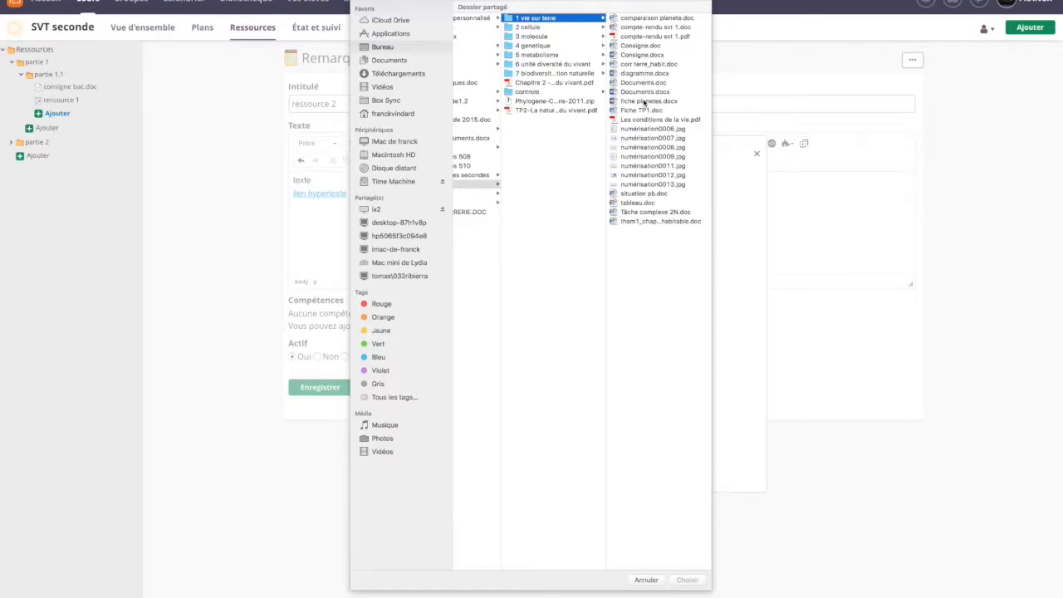
left_click(639, 129)
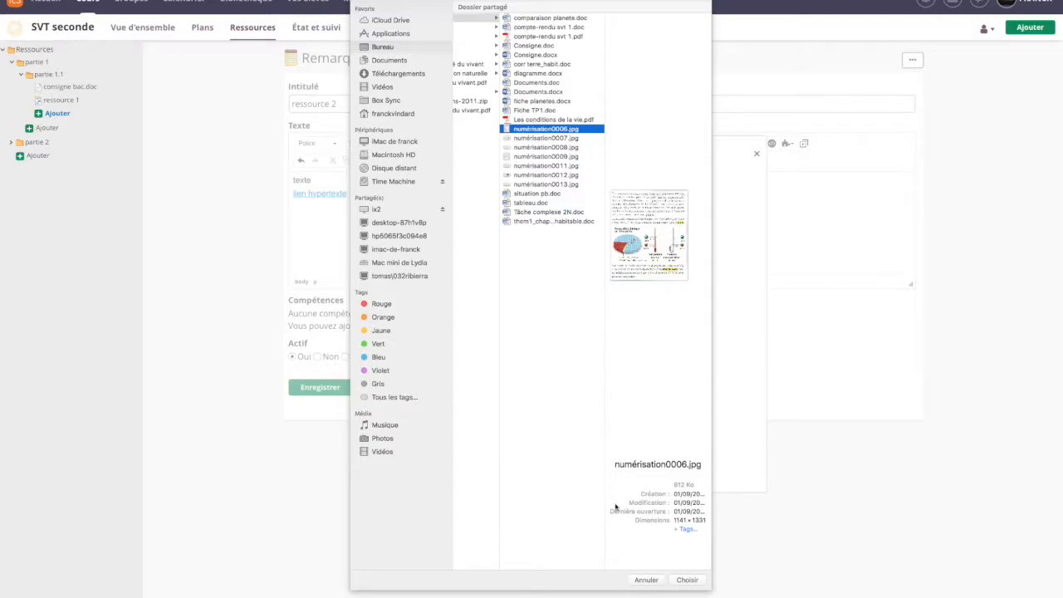
left_click(692, 581)
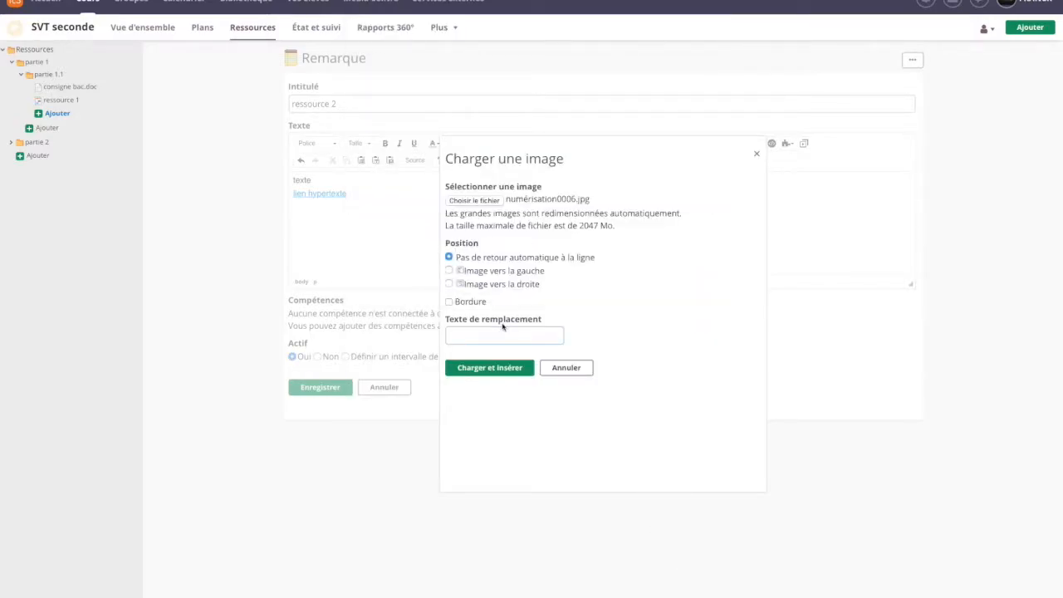
left_click(473, 368)
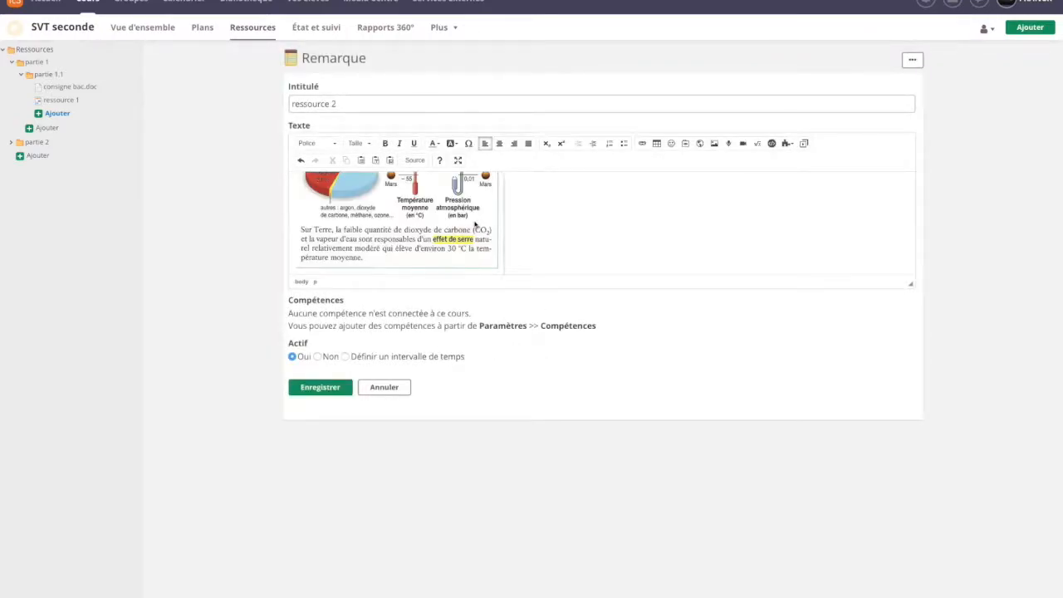
Shrink the inserted image to about three quarters of its size and place the text cursor below it
left_click_drag(503, 272, 428, 212)
scroll(509, 251, "up", 3)
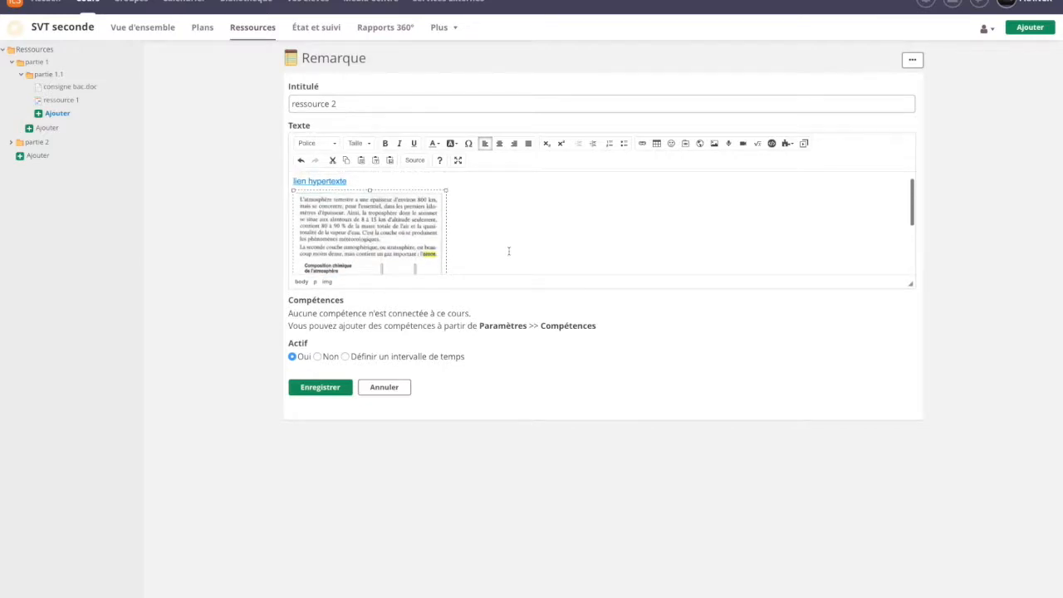
scroll(507, 250, "down", 5)
left_click(492, 267)
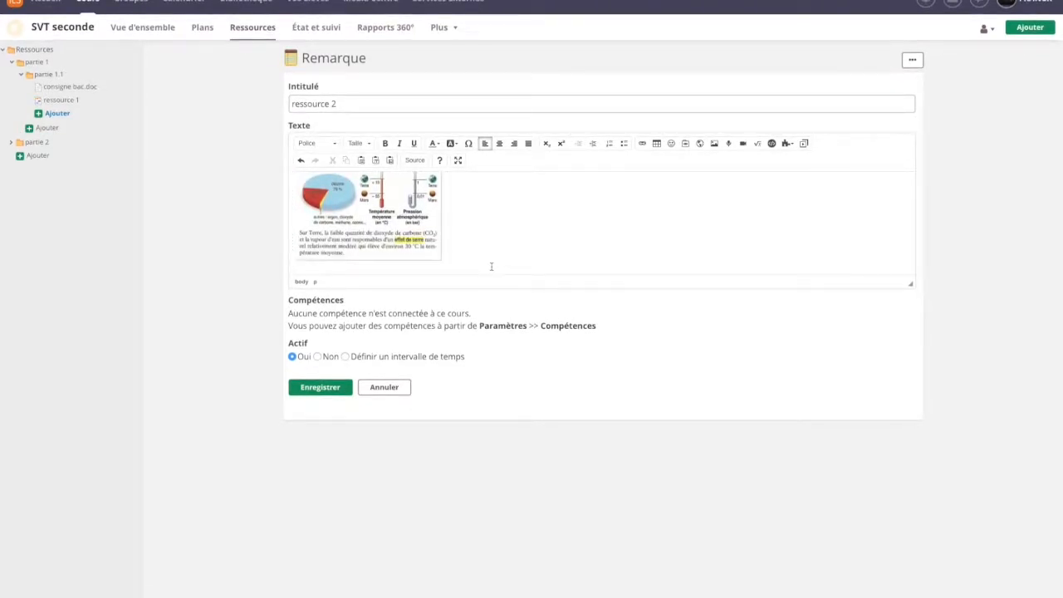
scroll(520, 254, "down", 1)
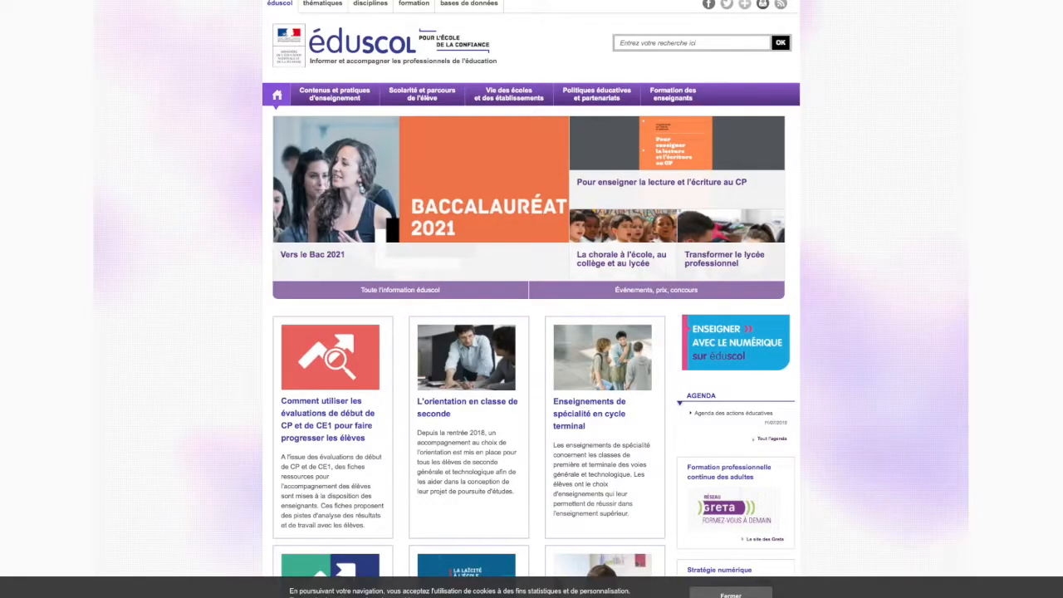
Switch to YouTube, search for "mitose" and open the 1:31 video "La mitose"
key("super+l")
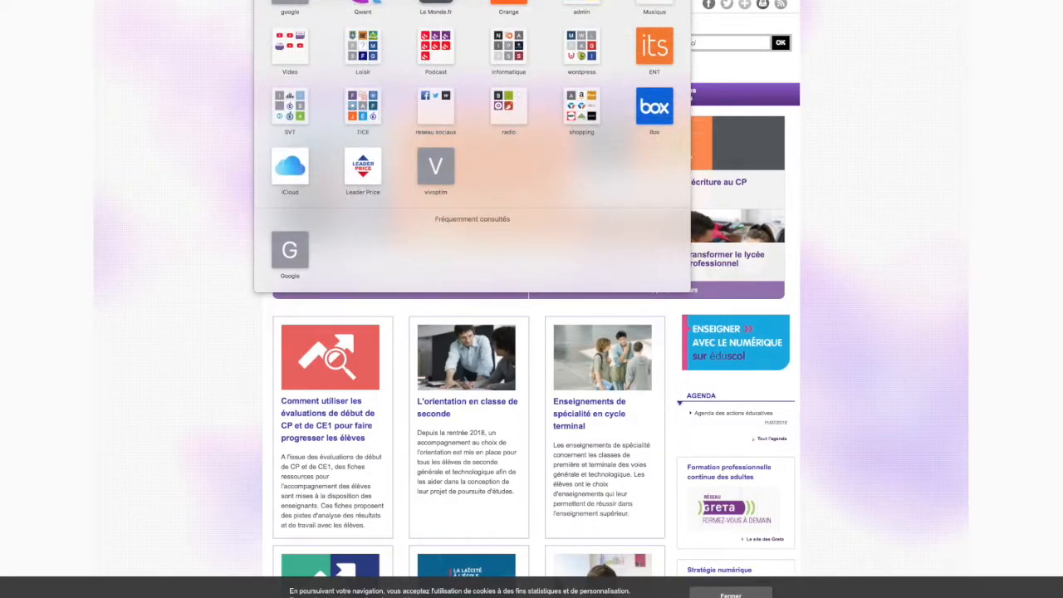
type("youtub")
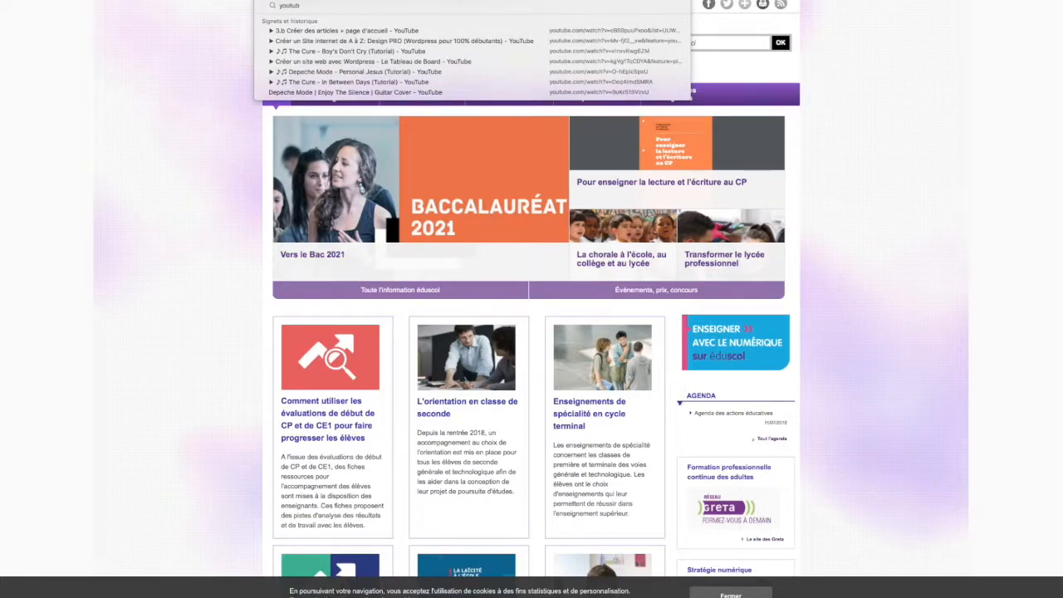
key("Return")
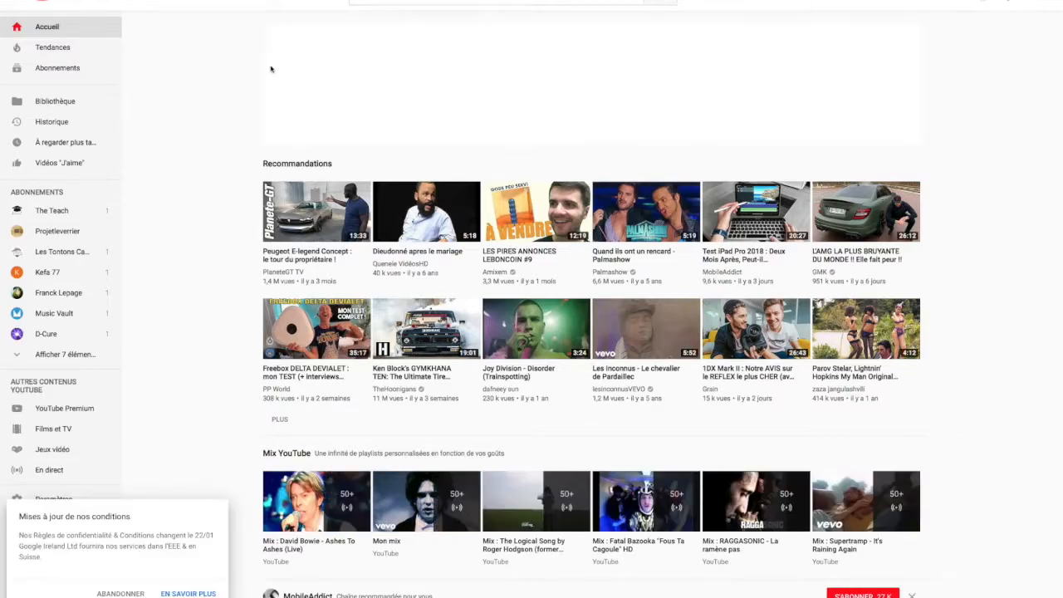
left_click(403, 2)
type("mitose")
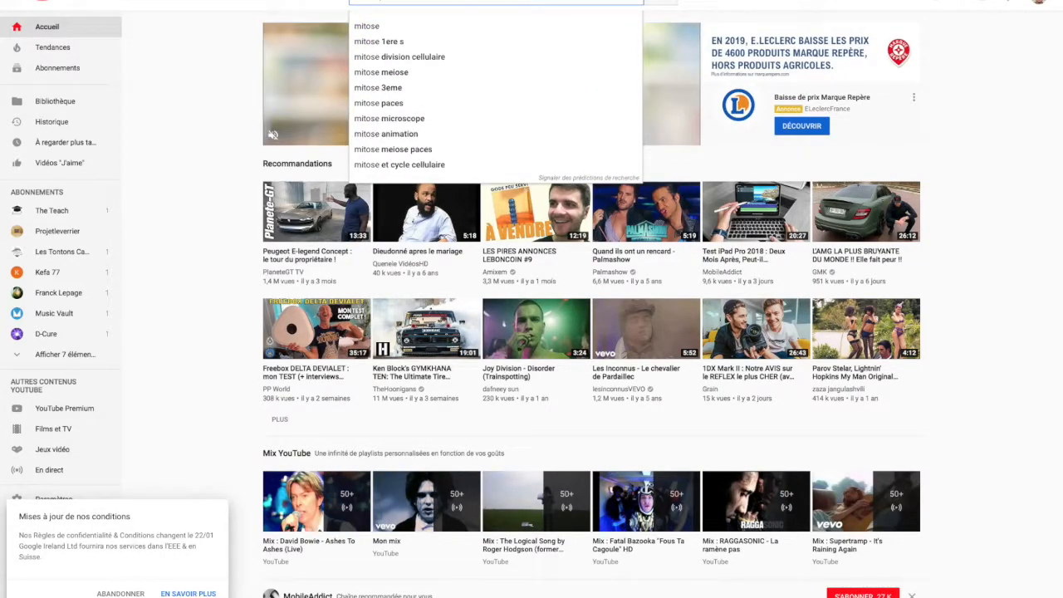
key("Return")
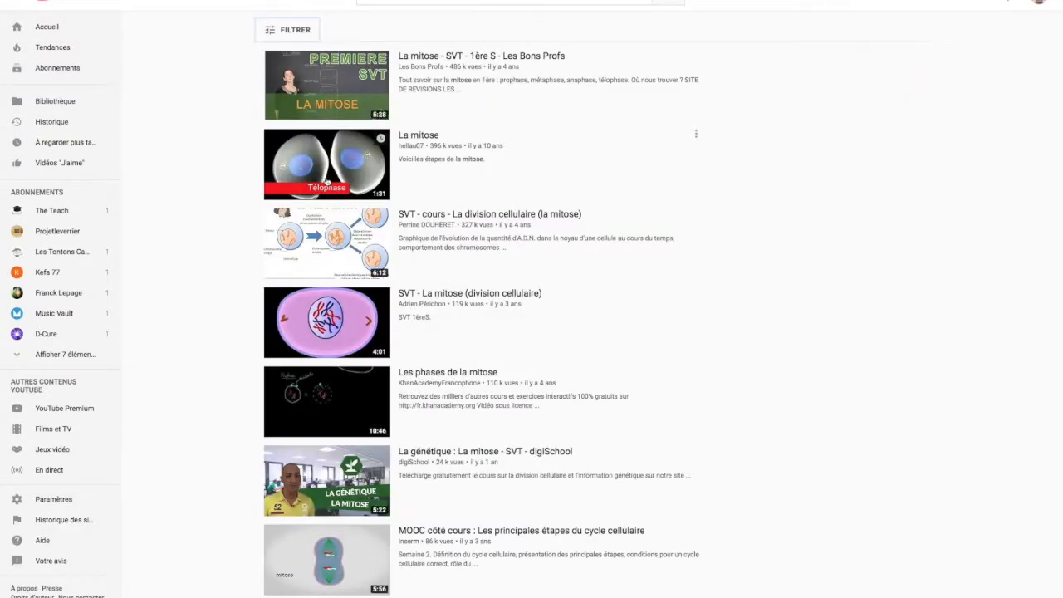
left_click(327, 181)
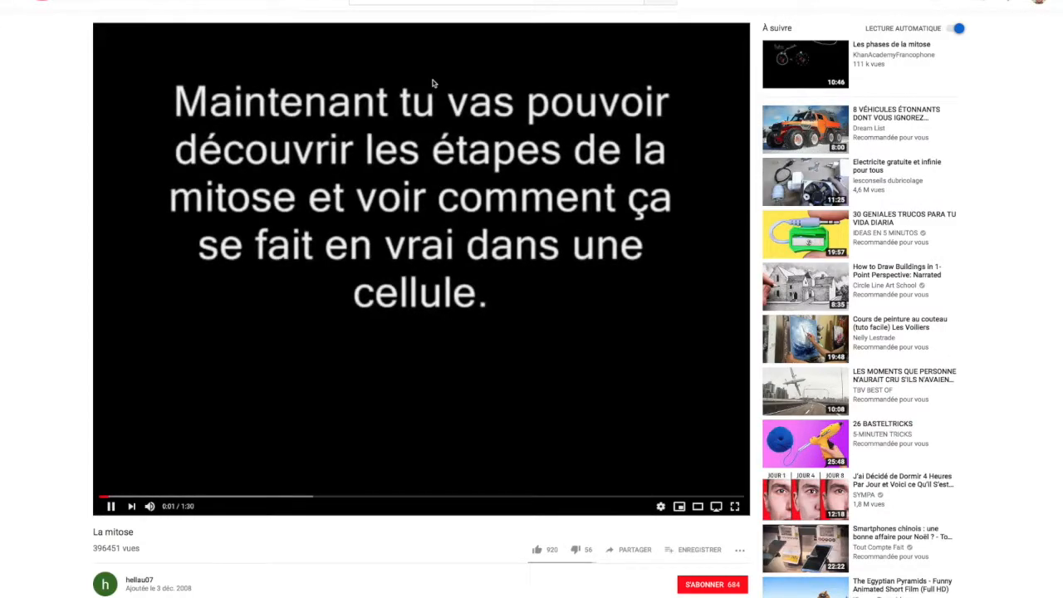
Copy the full embed code of the YouTube video "La mitose" from its sharing options and close the embed window
key("super+l")
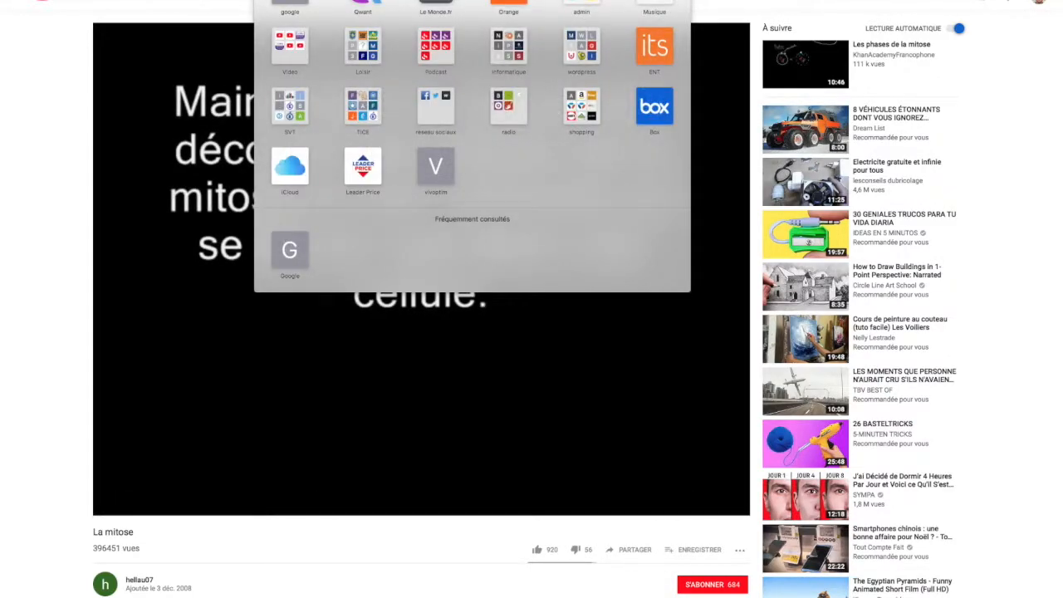
left_click(236, 8)
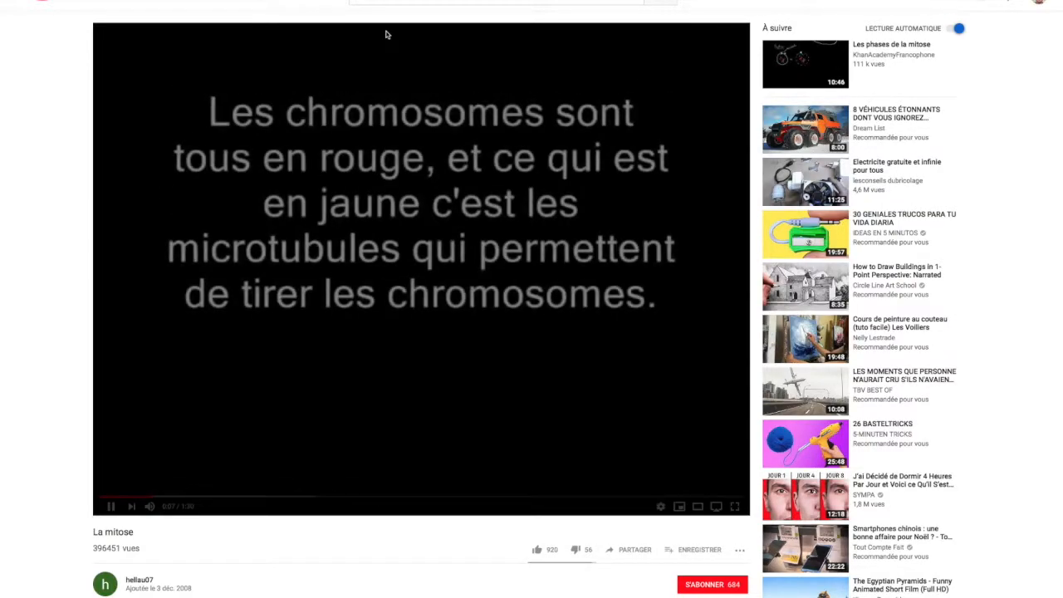
scroll(405, 306, "down", 2)
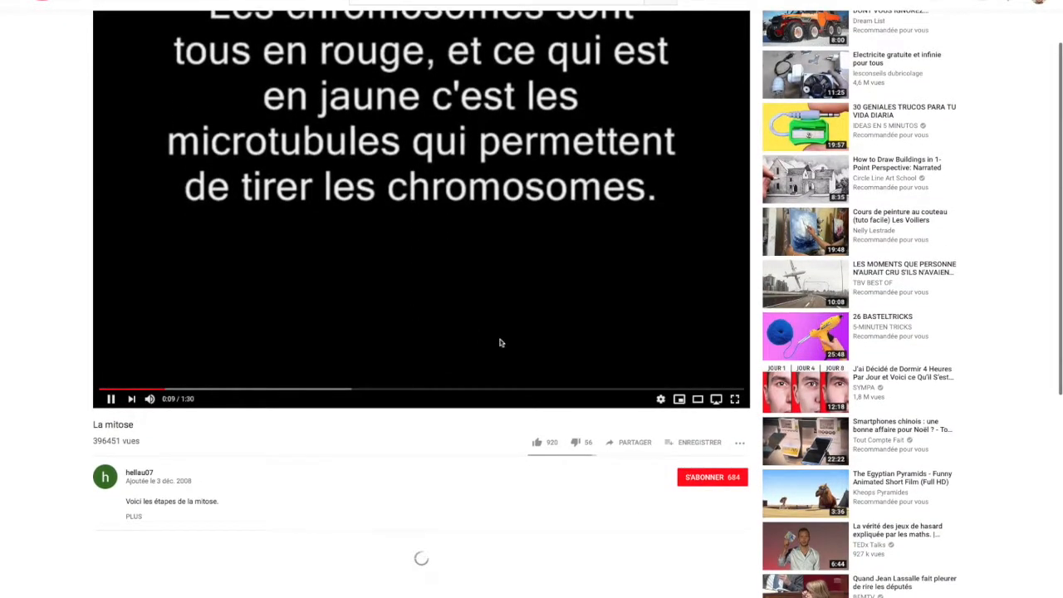
left_click(631, 446)
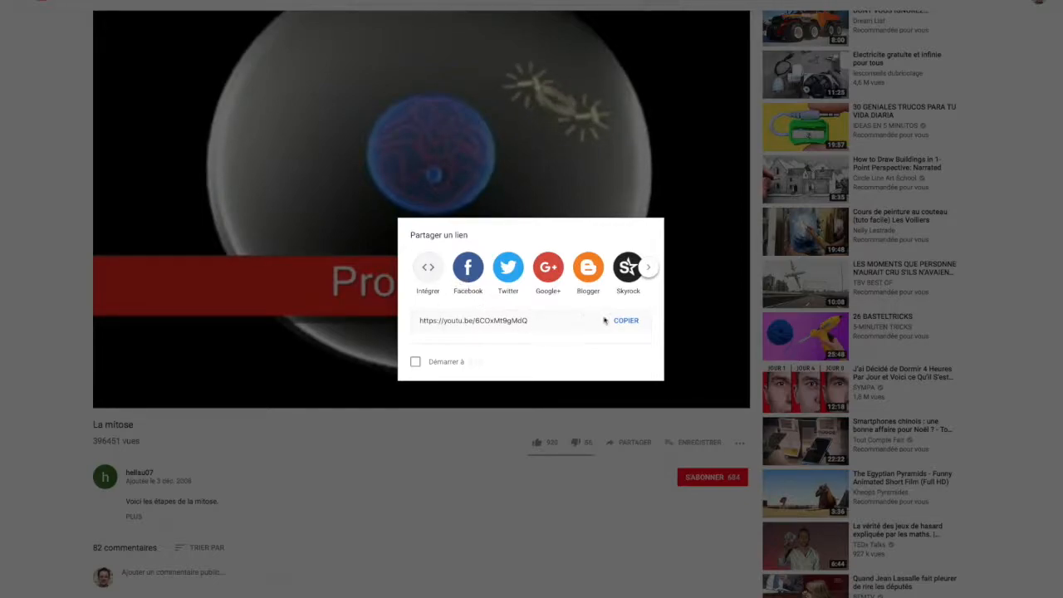
left_click(429, 267)
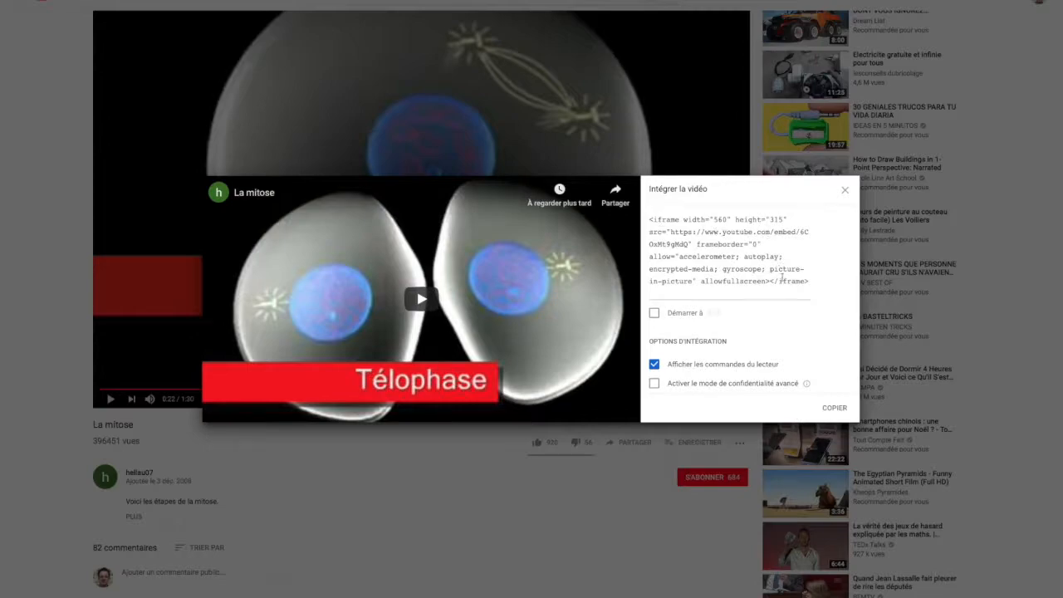
left_click_drag(653, 217, 819, 280)
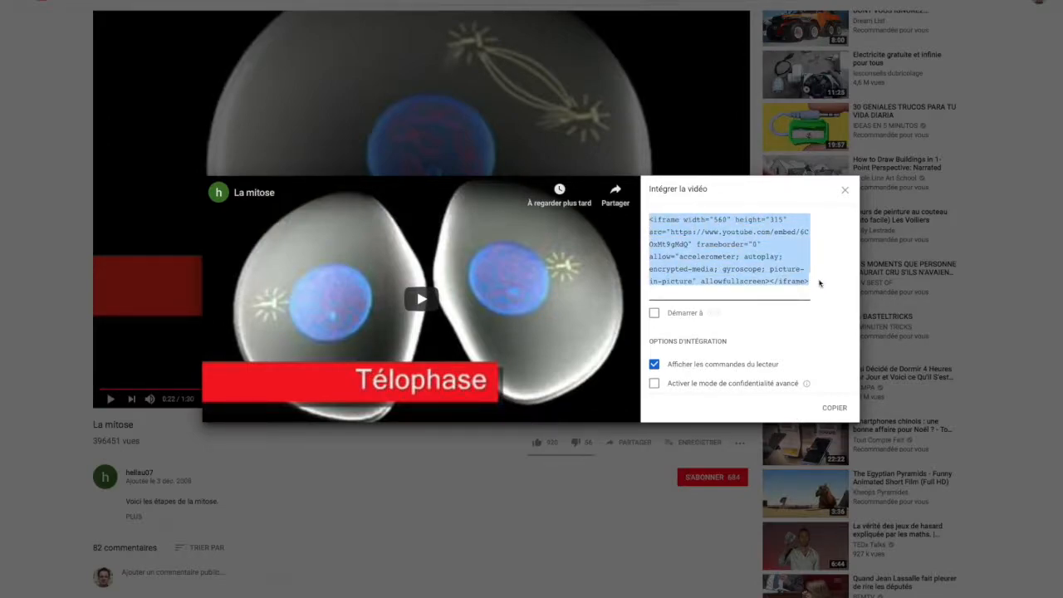
left_click(845, 190)
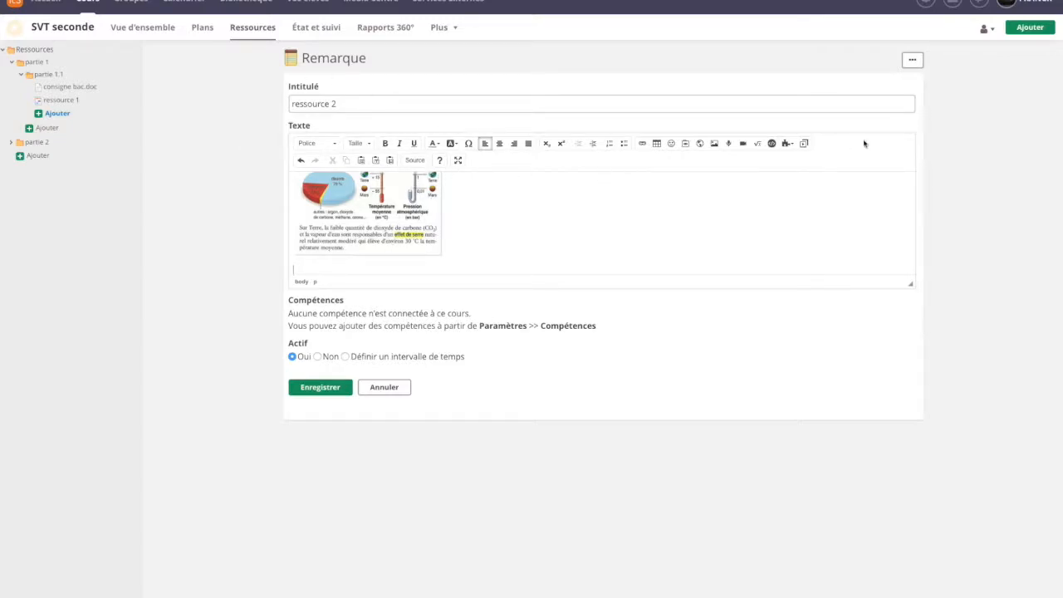
In the course's Remarque "ressource 2", embed the copied video code below the image and save the Remarque
left_click(772, 143)
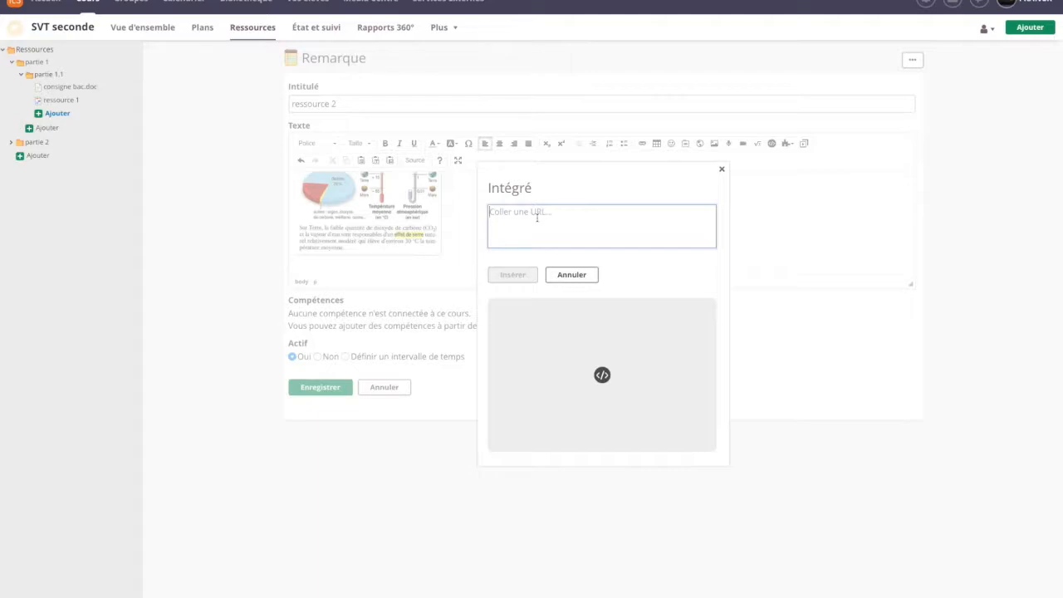
key("ctrl+v")
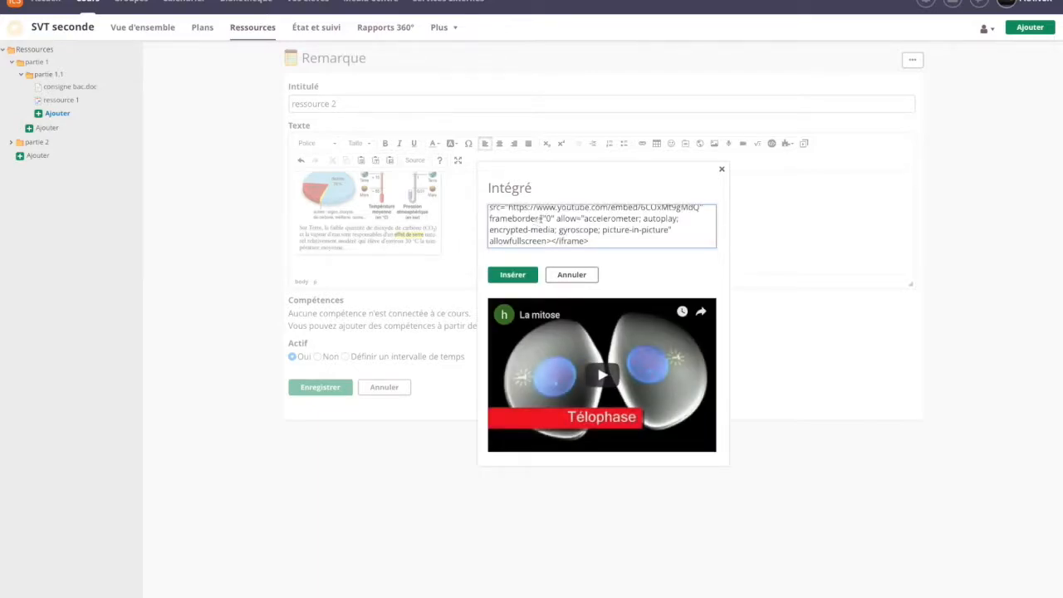
left_click(512, 275)
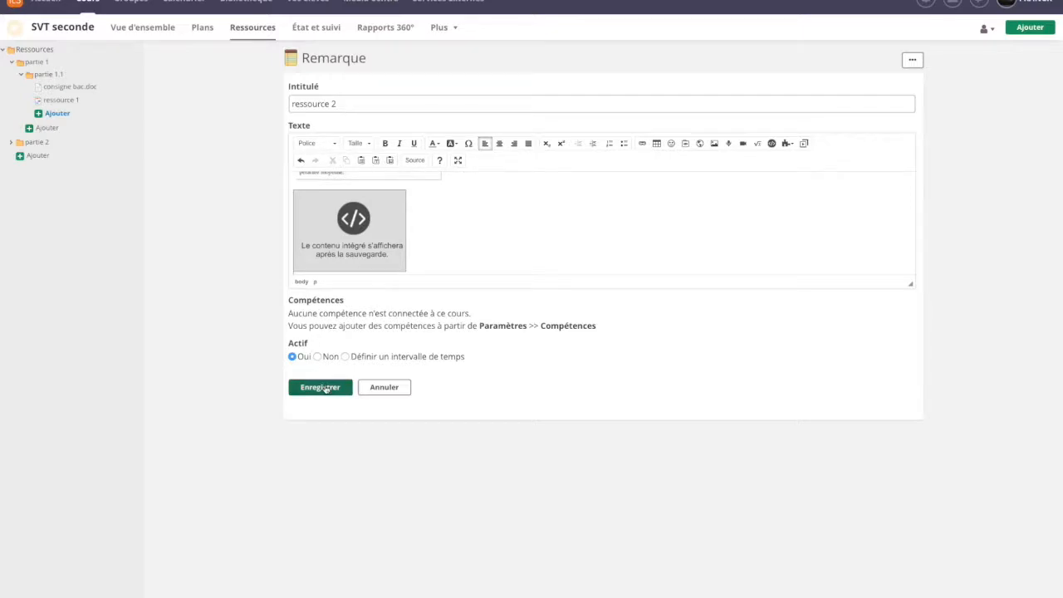
left_click(320, 387)
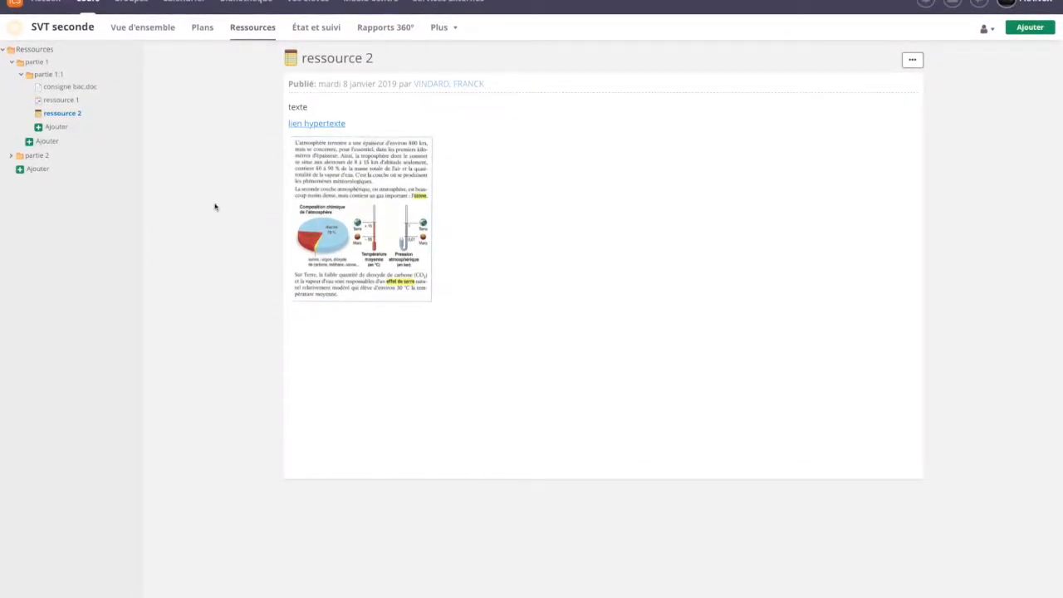
Open ressource 2 and test the embedded mitosis video by playing it briefly and pausing it
left_click(64, 115)
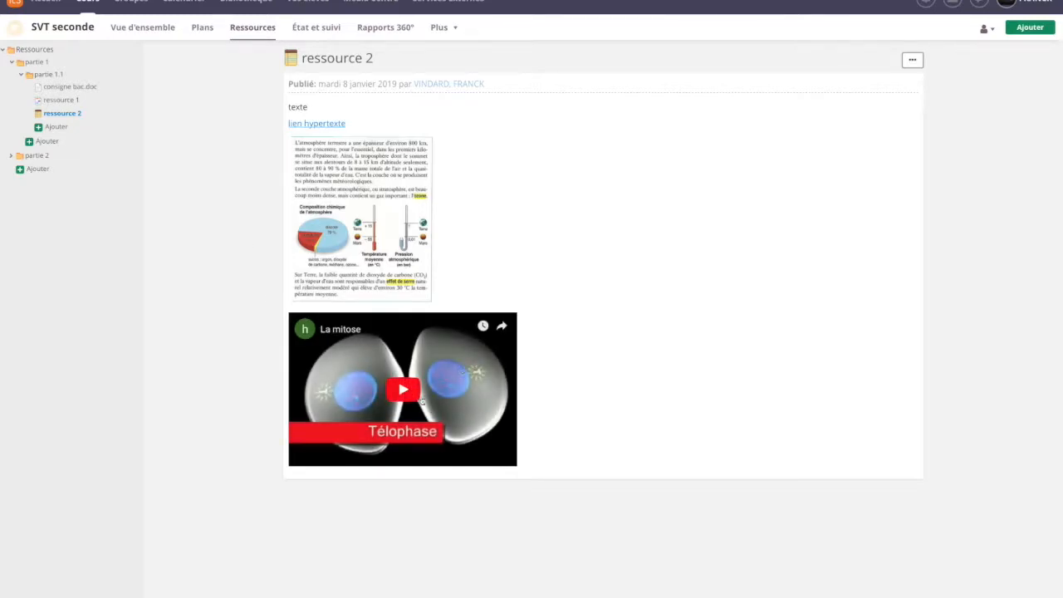
left_click(414, 390)
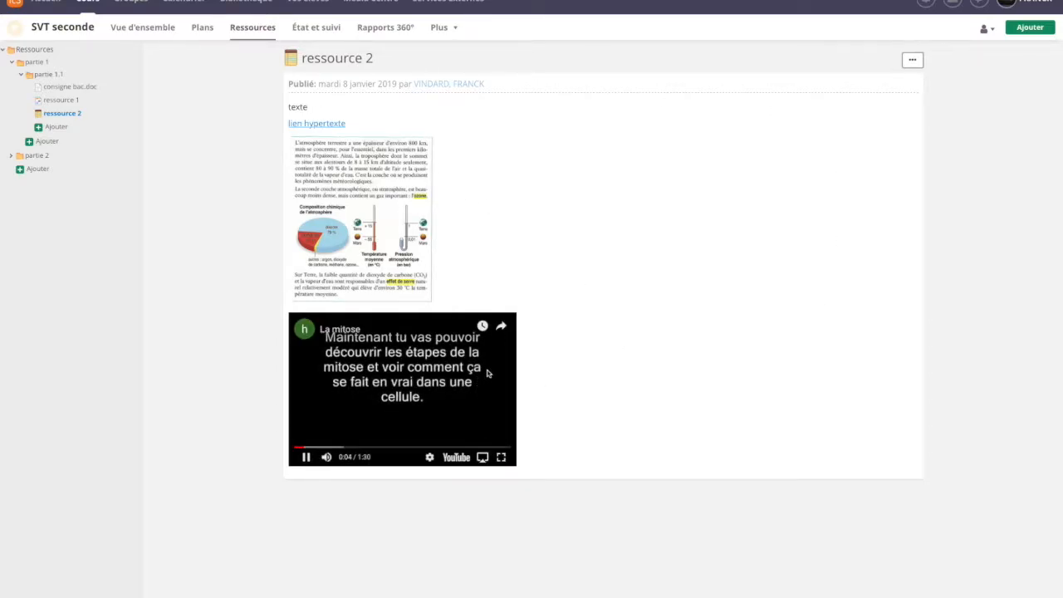
left_click(305, 457)
Create a new Word document in the folder partie 1.1 and write "texte" in it
left_click(57, 127)
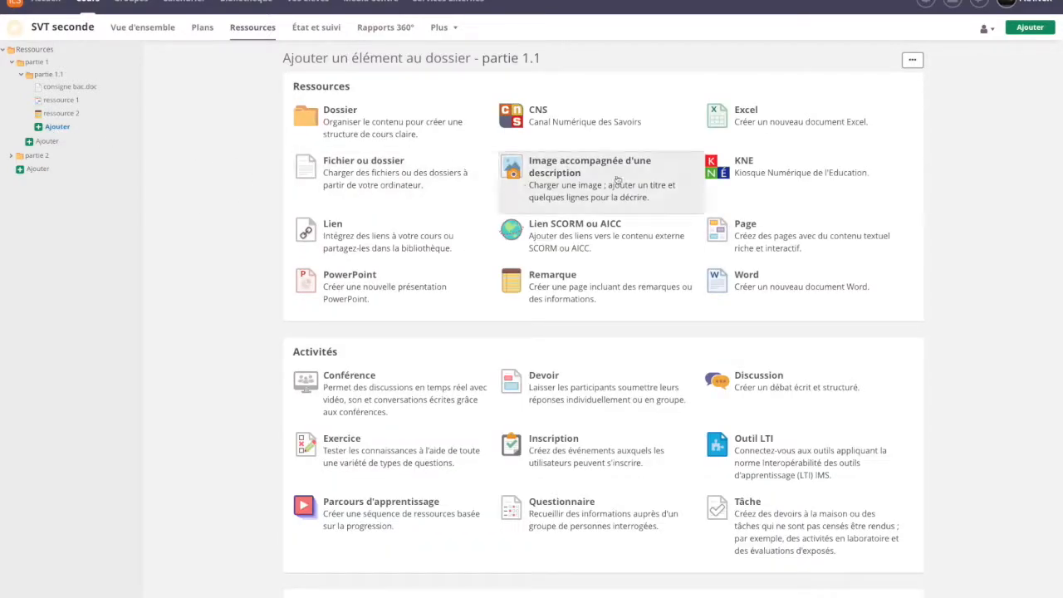
left_click(740, 281)
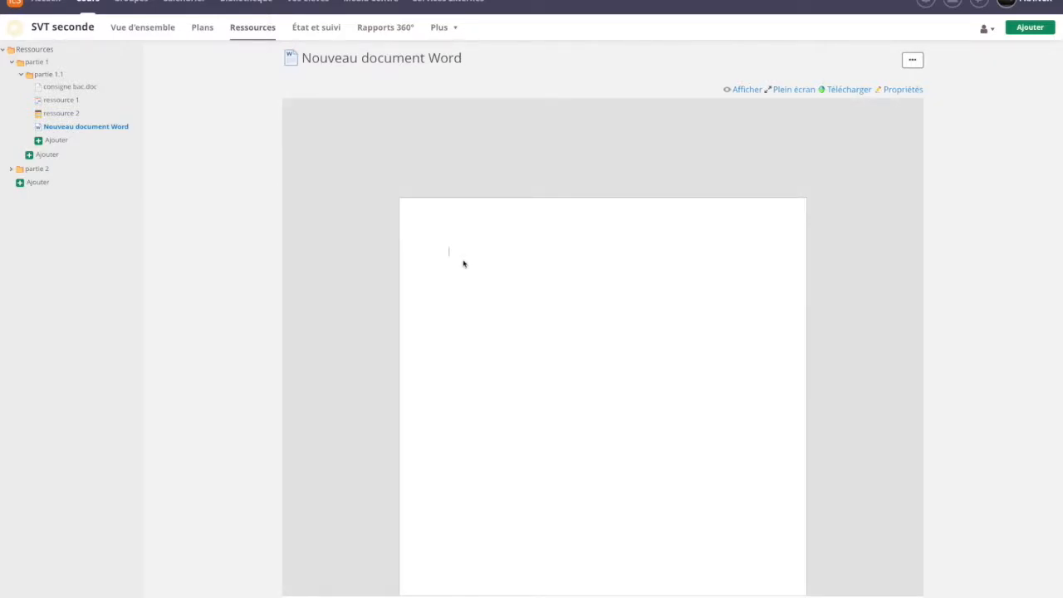
type("texte")
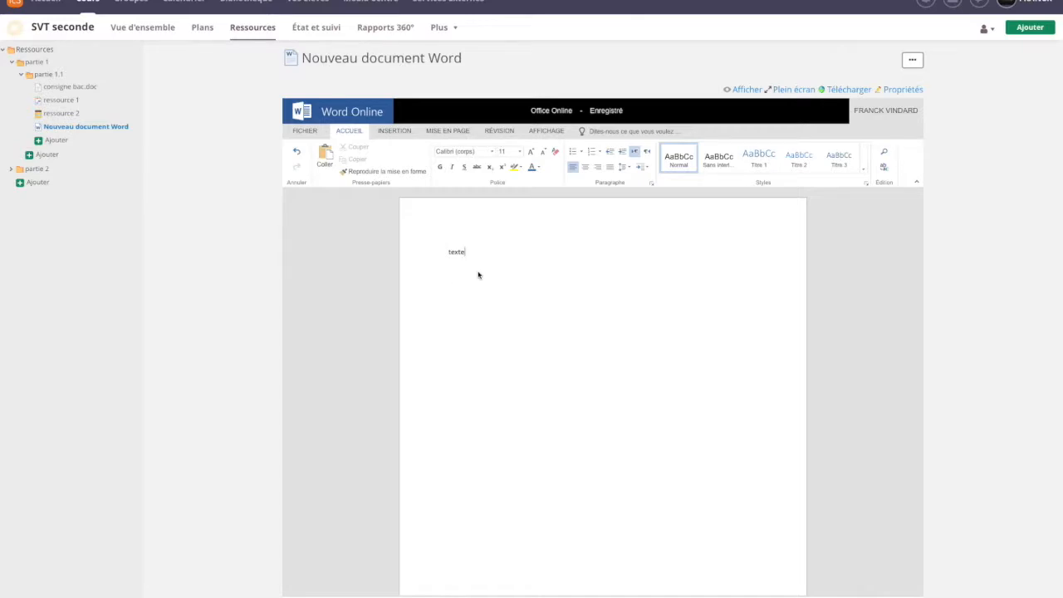
Add an untitled Lien resource to partie 1.1 and bring up the folder's choice of elements to add again
left_click(57, 142)
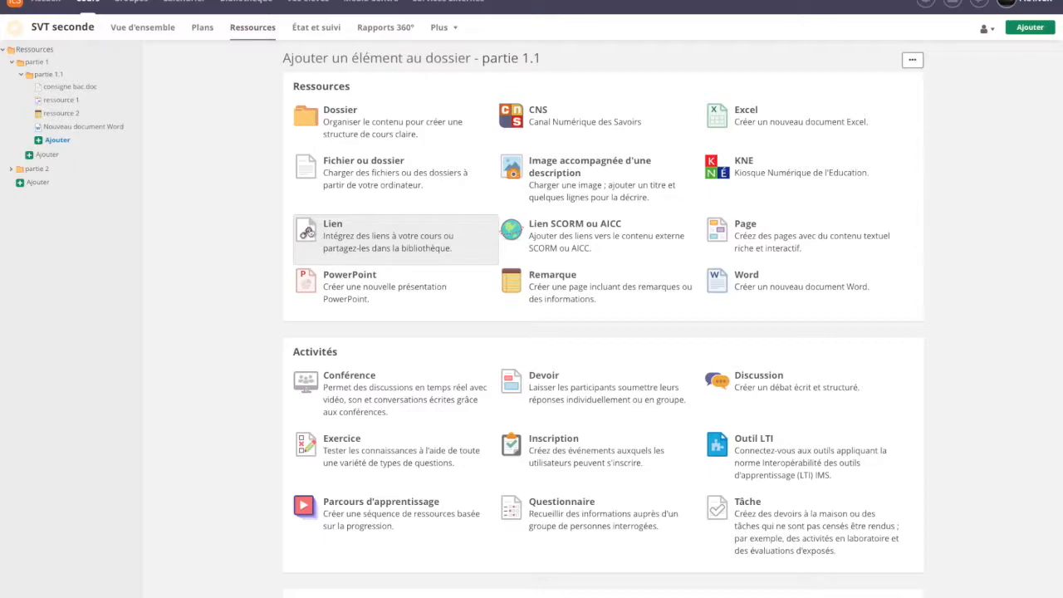
left_click(309, 234)
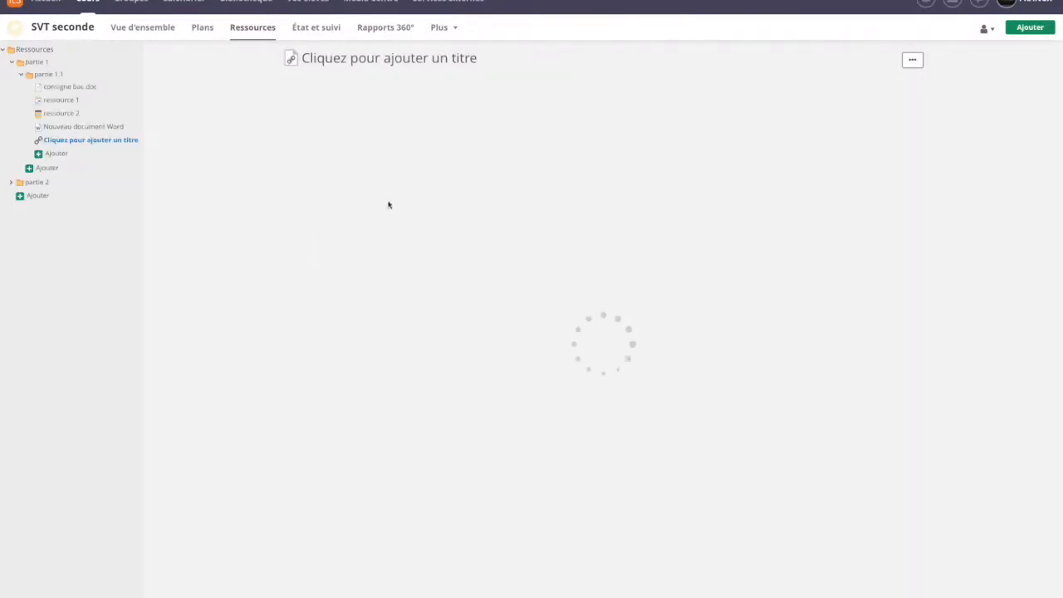
left_click(59, 156)
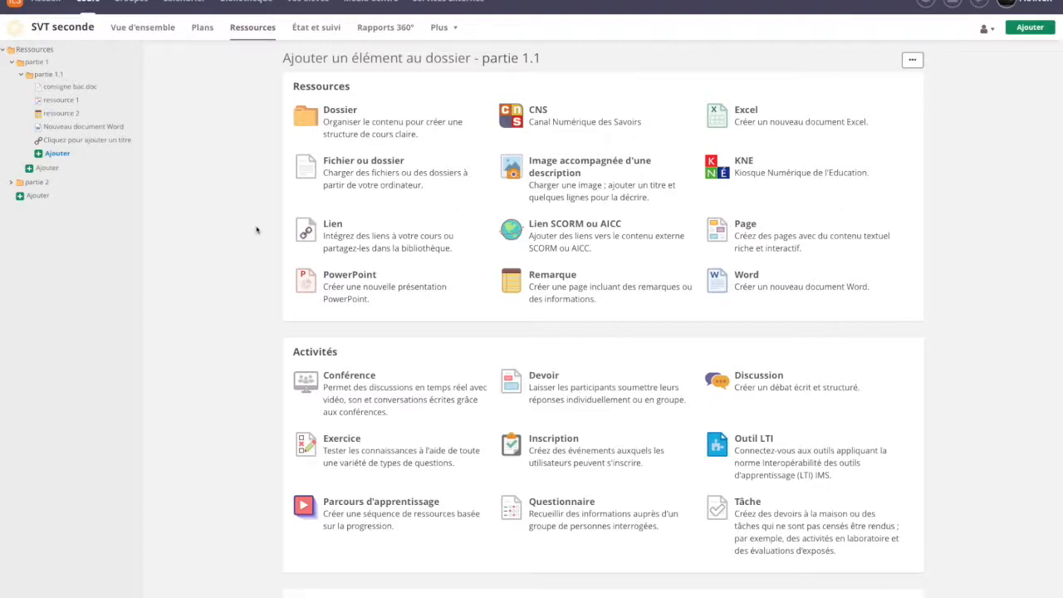
scroll(257, 230, "down", 2)
scroll(257, 230, "up", 2)
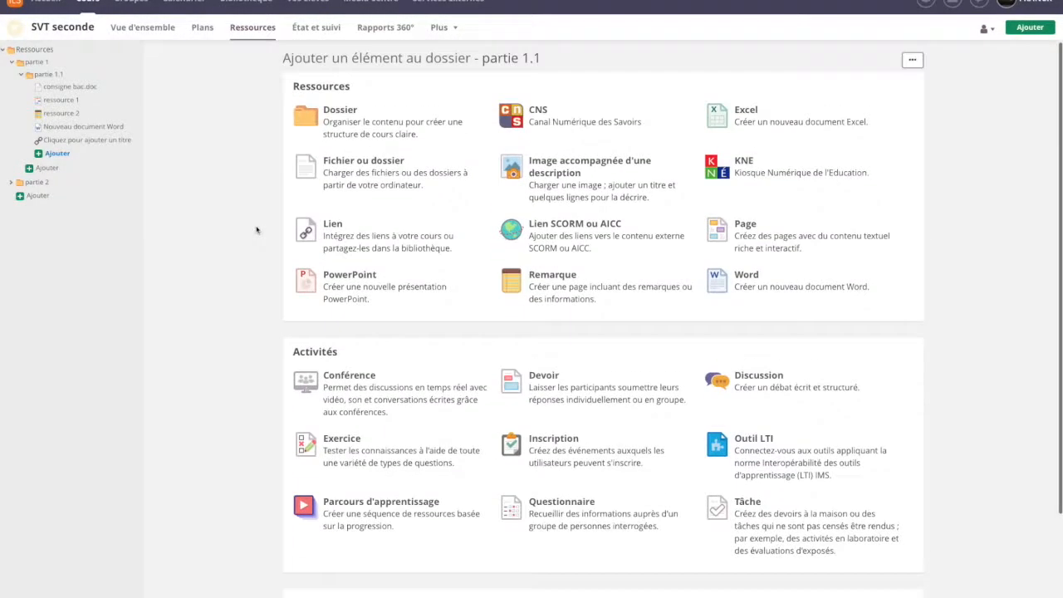